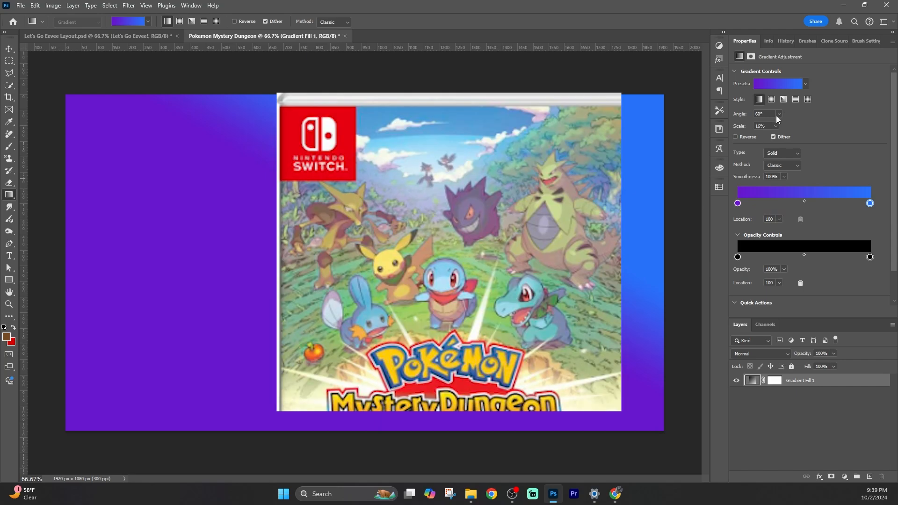
Adjust the gradient fill's angle and position on the canvas
{"action": "left_click", "coordinate": [772, 221]}
{"action": "left_click_drag", "start_coordinate": [358, 275], "coordinate": [353, 167]}
{"action": "left_click_drag", "start_coordinate": [356, 275], "coordinate": [331, 243]}
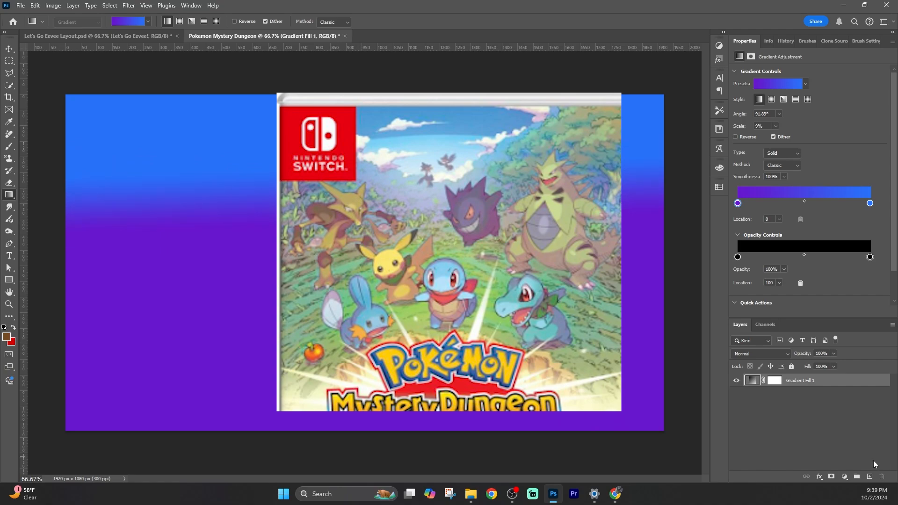
Undo the recent gradient changes back to the empty pixel layer
{"action": "key", "text": "ctrl+z"}
{"action": "key", "text": "ctrl+z"}
{"action": "key", "text": "ctrl+z"}
{"action": "key", "text": "ctrl+z"}
{"action": "key", "text": "ctrl+z"}
{"action": "key", "text": "ctrl+z"}
{"action": "key", "text": "ctrl+z"}
{"action": "key", "text": "ctrl+z"}
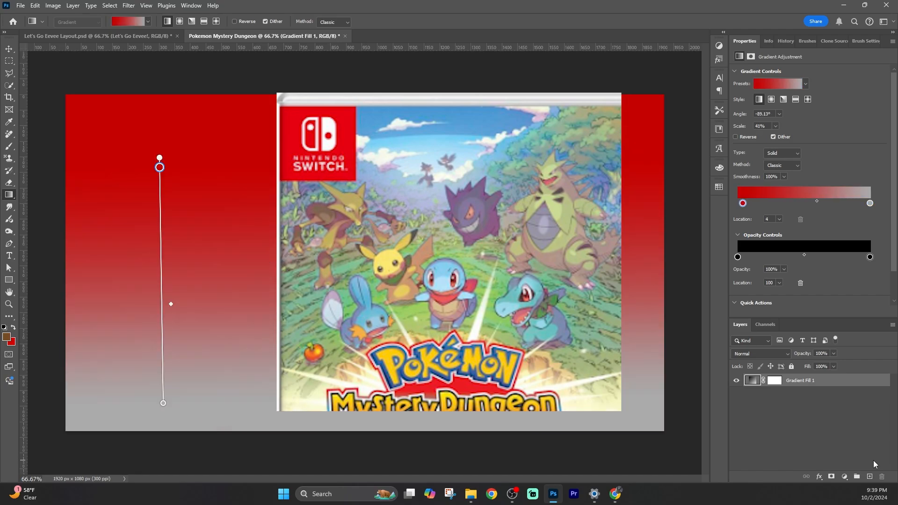
{"action": "key", "text": "ctrl+z"}
Draw a 1920 × 1080 px rectangle shape and move it to cover the whole canvas
{"action": "key", "text": "u"}
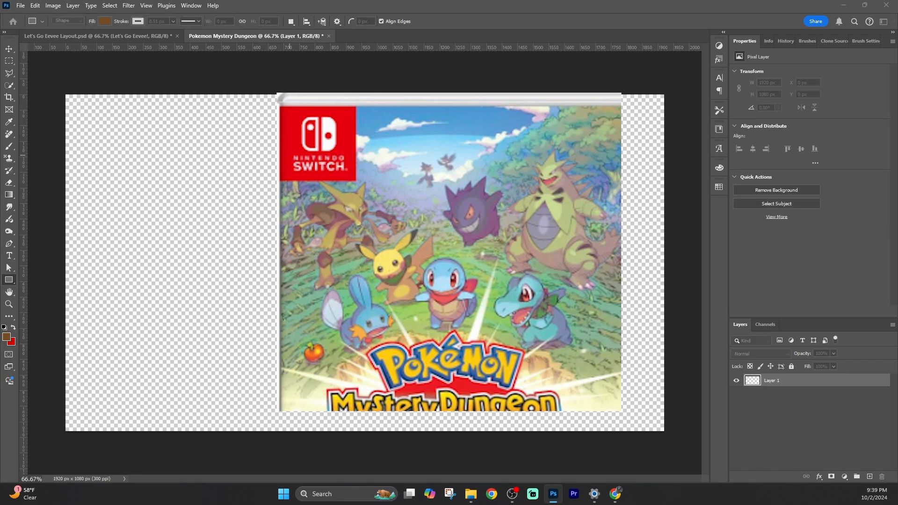
{"action": "key", "text": "Return"}
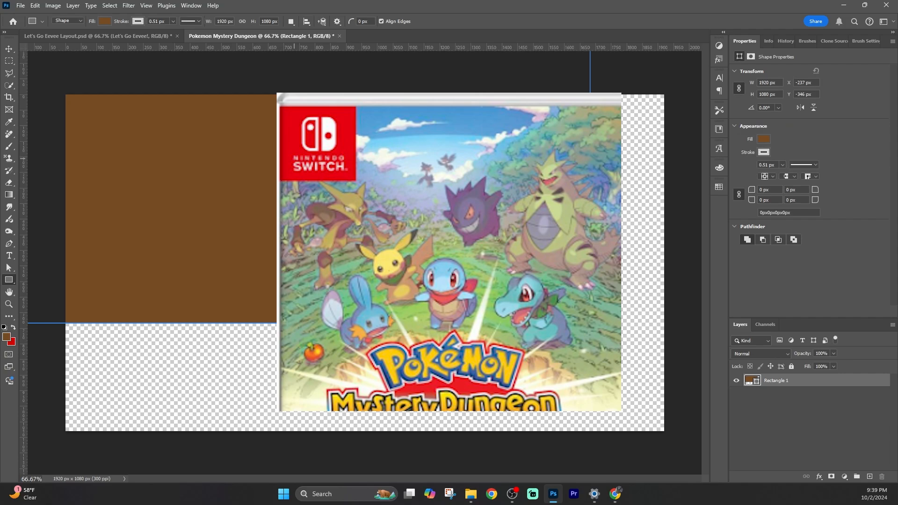
{"action": "key", "text": "v"}
{"action": "left_click_drag", "start_coordinate": [231, 180], "coordinate": [304, 295]}
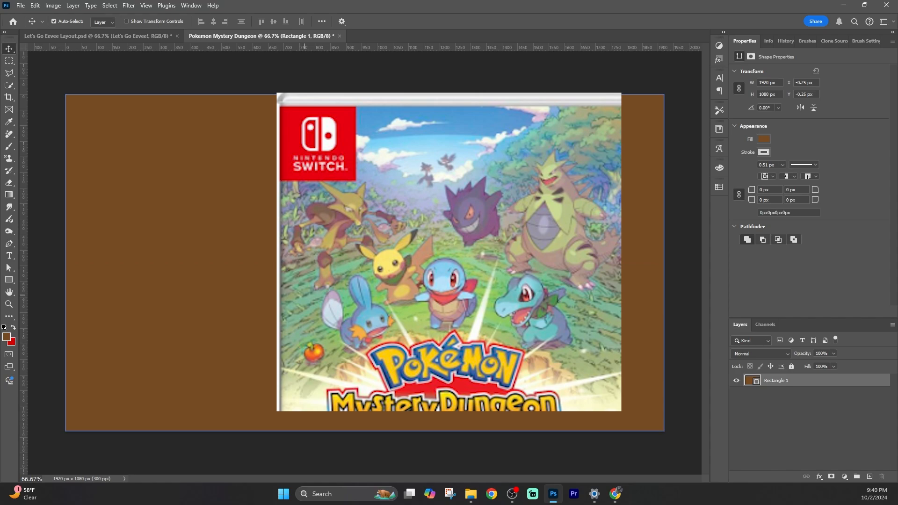
Switch the rectangle's fill to a gradient and add several transparent opacity stops along it
{"action": "left_click", "coordinate": [764, 139]}
{"action": "left_click", "coordinate": [778, 157]}
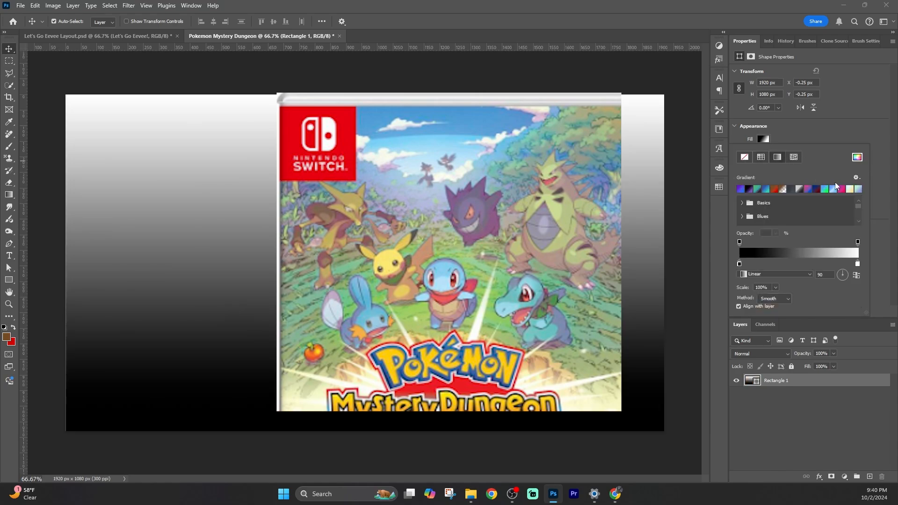
{"action": "left_click", "coordinate": [767, 245]}
{"action": "left_click", "coordinate": [834, 246]}
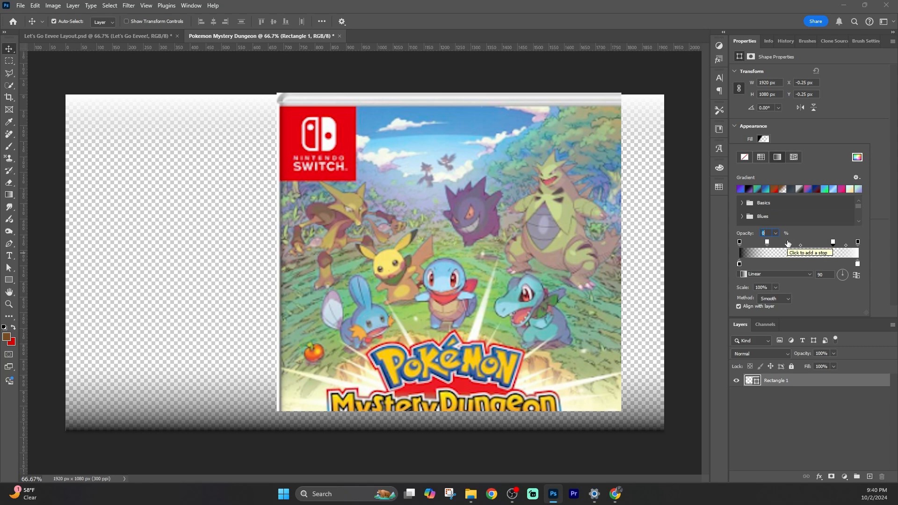
{"action": "left_click", "coordinate": [789, 243]}
{"action": "left_click", "coordinate": [807, 243]}
{"action": "left_click", "coordinate": [739, 242]}
{"action": "left_click", "coordinate": [763, 157]}
{"action": "left_click", "coordinate": [777, 158]}
{"action": "left_click", "coordinate": [762, 243]}
{"action": "left_click", "coordinate": [784, 243]}
{"action": "left_click", "coordinate": [810, 243]}
{"action": "left_click", "coordinate": [828, 243]}
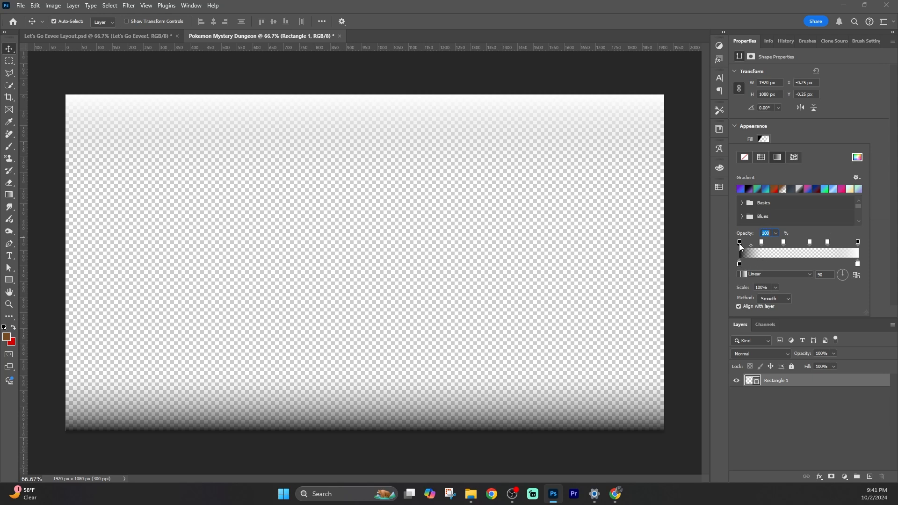
Add several color stops to the gradient and try a green solid fill instead
{"action": "left_click", "coordinate": [761, 264]}
{"action": "left_click", "coordinate": [782, 264]}
{"action": "left_click", "coordinate": [812, 265]}
{"action": "left_click", "coordinate": [831, 265]}
{"action": "left_click", "coordinate": [739, 264]}
{"action": "double_click", "coordinate": [740, 264]}
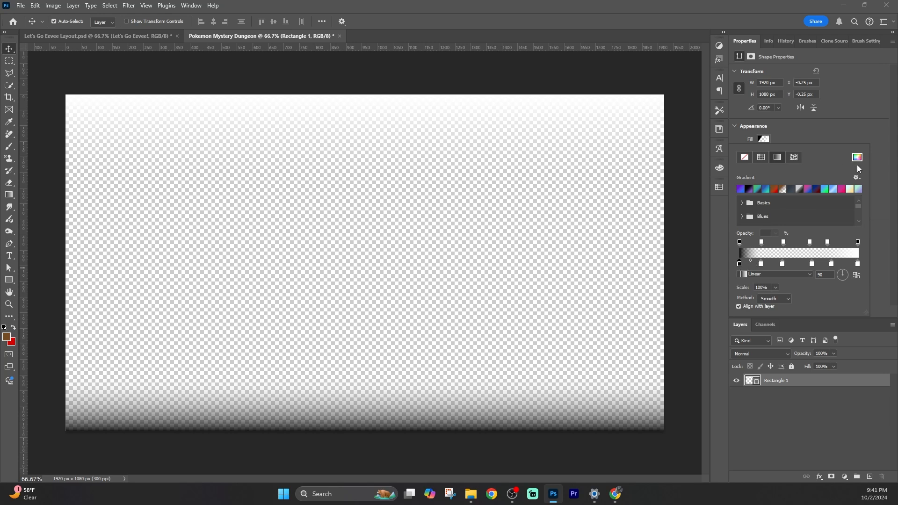
{"action": "left_click_drag", "start_coordinate": [478, 245], "coordinate": [478, 252]}
{"action": "mouse_move", "coordinate": [454, 231]}
{"action": "left_mouse_down"}
{"action": "mouse_move", "coordinate": [467, 236]}
{"action": "mouse_move", "coordinate": [468, 227]}
{"action": "left_mouse_up"}
{"action": "left_click", "coordinate": [564, 162]}
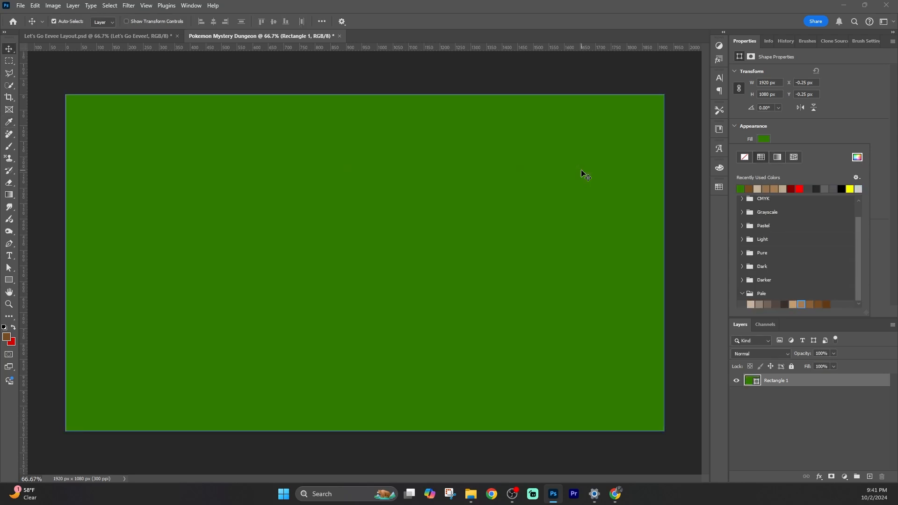
Set the fill back to a gradient and color its first stop dark green #0c5e01 in the Gradient Editor
{"action": "left_click", "coordinate": [778, 157]}
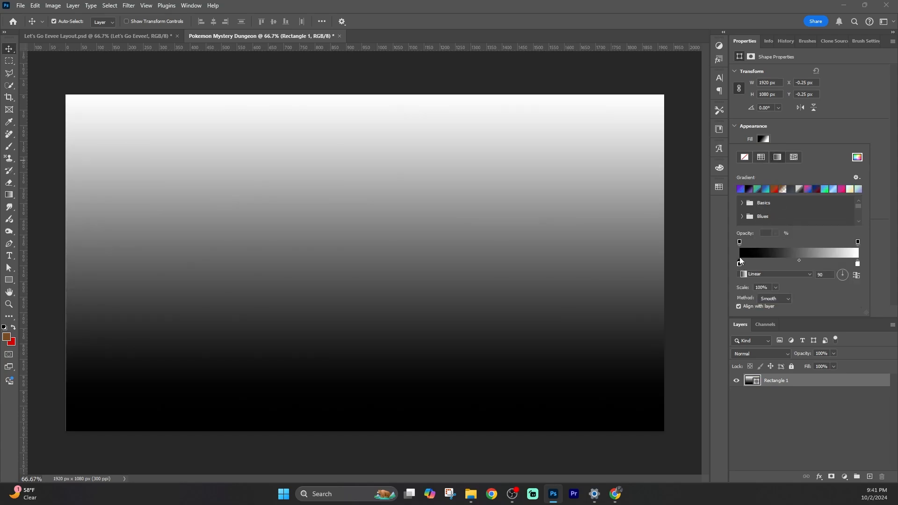
{"action": "left_click", "coordinate": [742, 253]}
{"action": "left_click", "coordinate": [341, 273]}
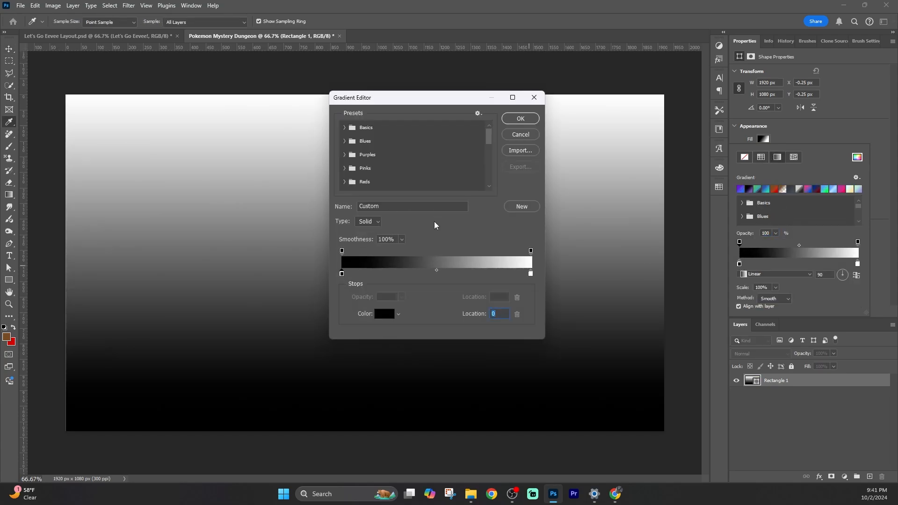
{"action": "left_click", "coordinate": [385, 314]}
{"action": "left_click", "coordinate": [476, 247]}
{"action": "left_click_drag", "start_coordinate": [465, 246], "coordinate": [464, 240]}
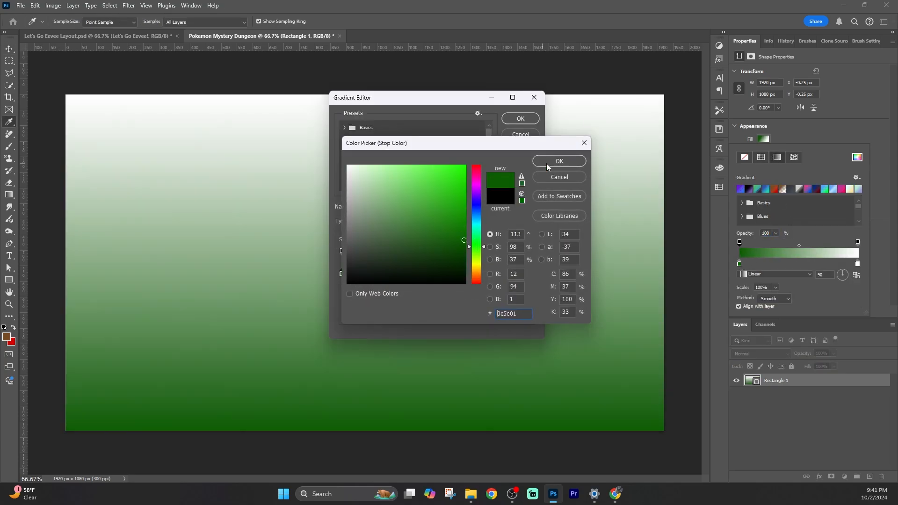
{"action": "left_click", "coordinate": [548, 165]}
Add four more dark green color stops spread along the gradient bar
{"action": "left_click", "coordinate": [377, 274]}
{"action": "left_click", "coordinate": [416, 274]}
{"action": "left_click", "coordinate": [467, 275]}
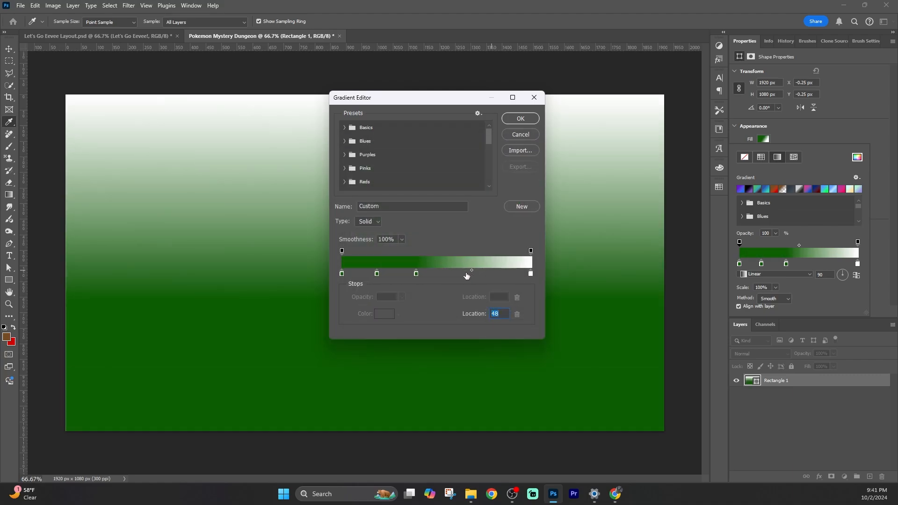
{"action": "left_click", "coordinate": [466, 274]}
{"action": "left_click", "coordinate": [498, 275]}
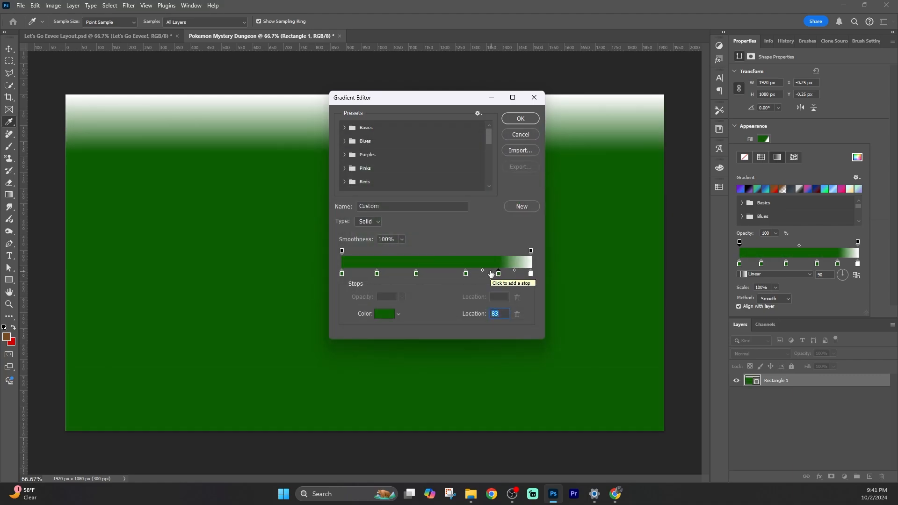
Set the gradient's end stop color to blue #385792
{"action": "left_click", "coordinate": [531, 273]}
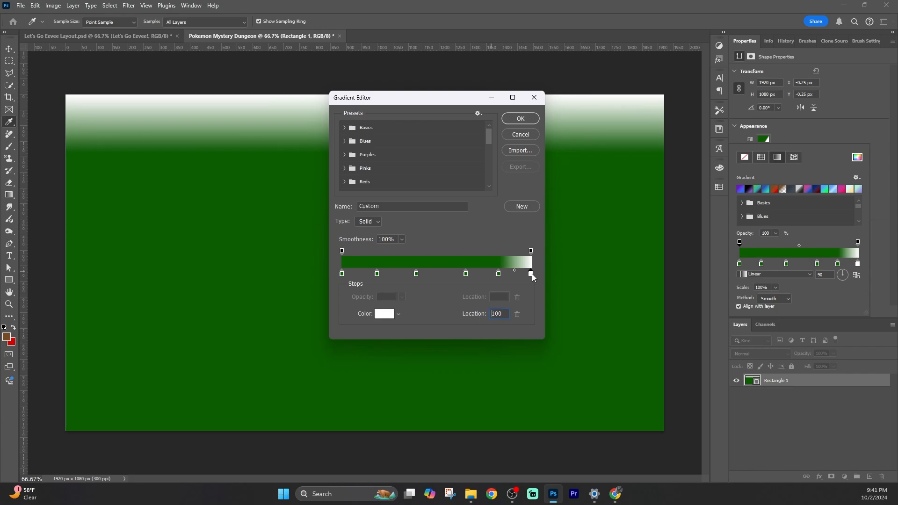
{"action": "left_click", "coordinate": [385, 314]}
{"action": "left_click", "coordinate": [422, 217]}
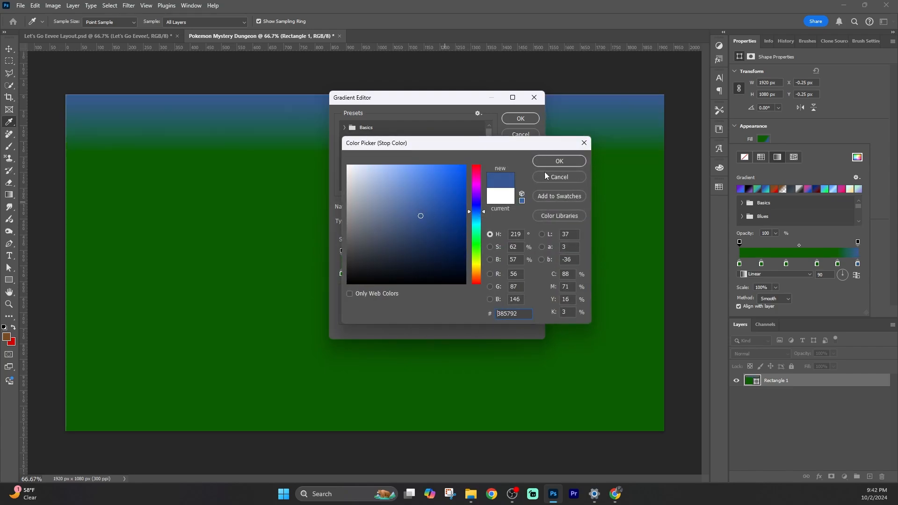
{"action": "left_click", "coordinate": [560, 161]}
Set the color stop at about 83% to light blue #3fb1e7
{"action": "left_click", "coordinate": [498, 274]}
{"action": "left_click", "coordinate": [385, 314]}
{"action": "left_click_drag", "start_coordinate": [479, 223], "coordinate": [480, 222]}
{"action": "left_click", "coordinate": [431, 184]}
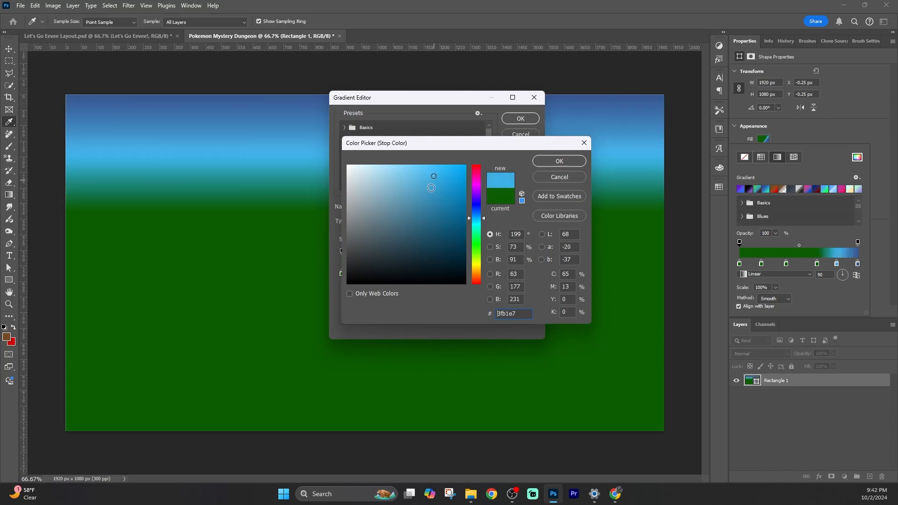
{"action": "key", "text": "Return"}
Set the middle color stop at 40% to a muted purple
{"action": "left_click", "coordinate": [376, 274]}
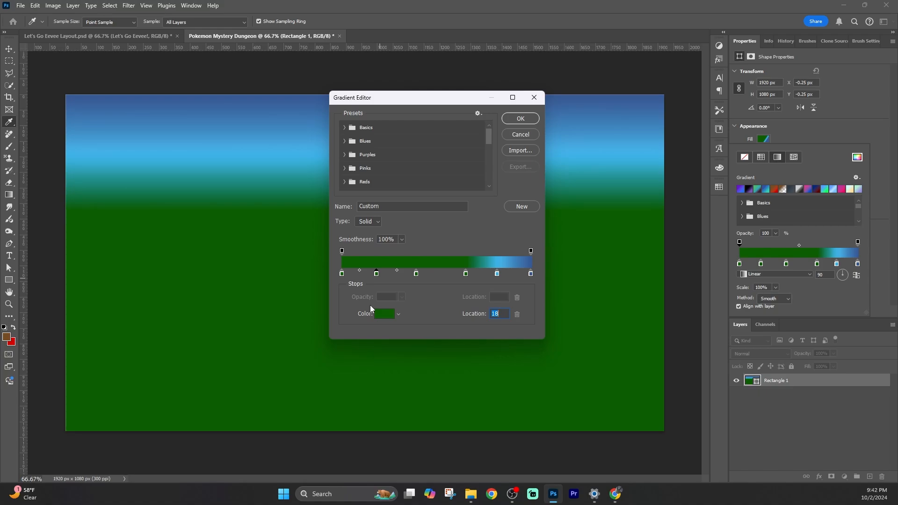
{"action": "left_click", "coordinate": [385, 314]}
{"action": "left_click", "coordinate": [476, 197]}
{"action": "left_click_drag", "start_coordinate": [400, 189], "coordinate": [394, 180]}
{"action": "left_click_drag", "start_coordinate": [414, 222], "coordinate": [381, 207]}
{"action": "left_click", "coordinate": [562, 161]}
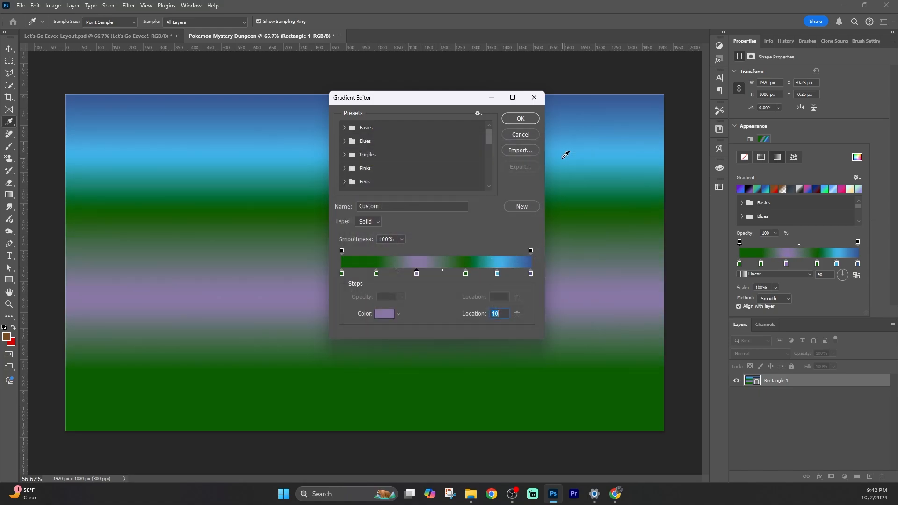
Remove two of the green stops and move the first stop to 14%
{"action": "left_click_drag", "start_coordinate": [468, 274], "coordinate": [395, 341]}
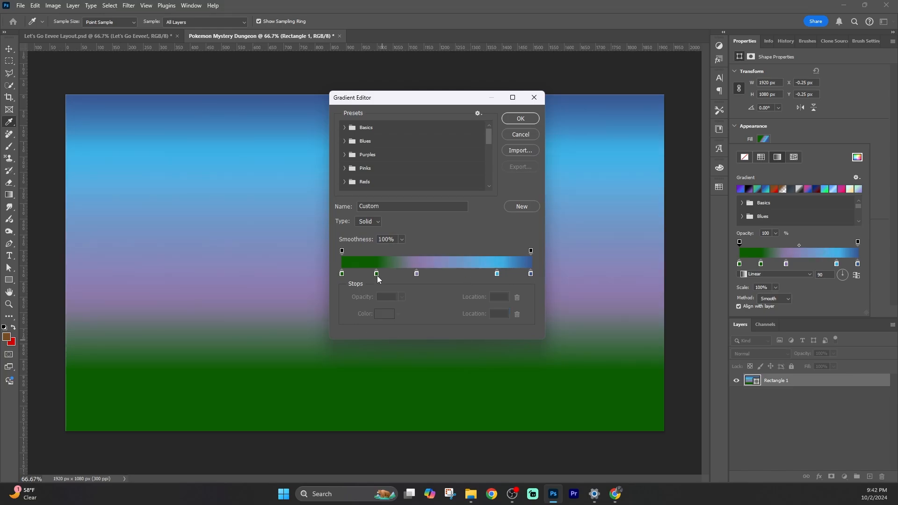
{"action": "left_click_drag", "start_coordinate": [377, 275], "coordinate": [393, 313]}
{"action": "left_click_drag", "start_coordinate": [342, 275], "coordinate": [369, 275]}
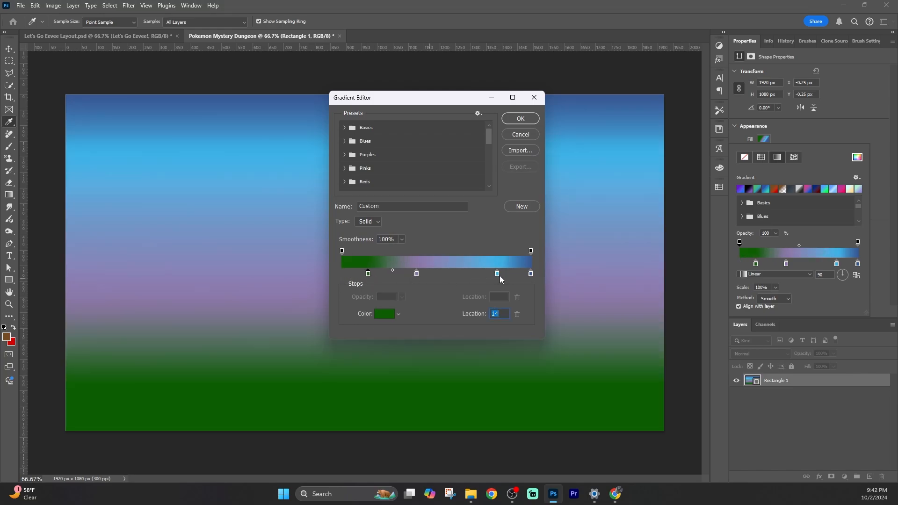
Add a color stop at 8% set to olive brown #7e7036 and apply the gradient
{"action": "left_click", "coordinate": [357, 274]}
{"action": "left_click", "coordinate": [385, 315]}
{"action": "left_click", "coordinate": [477, 268]}
{"action": "left_click_drag", "start_coordinate": [463, 250], "coordinate": [421, 213]}
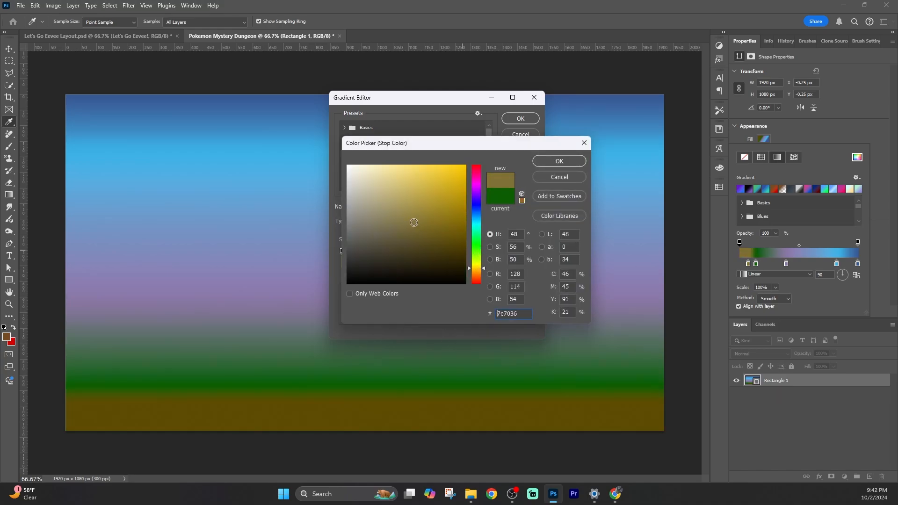
{"action": "left_click", "coordinate": [557, 161]}
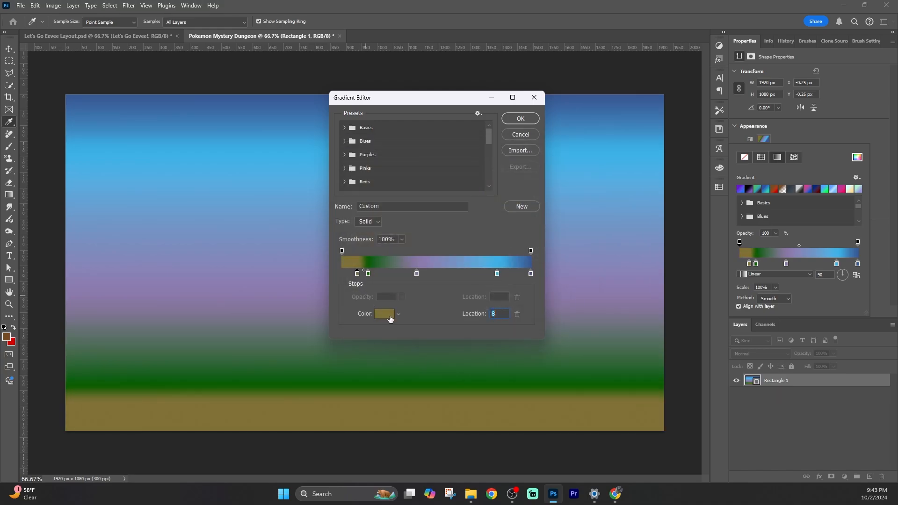
{"action": "left_click_drag", "start_coordinate": [435, 98], "coordinate": [641, 102]}
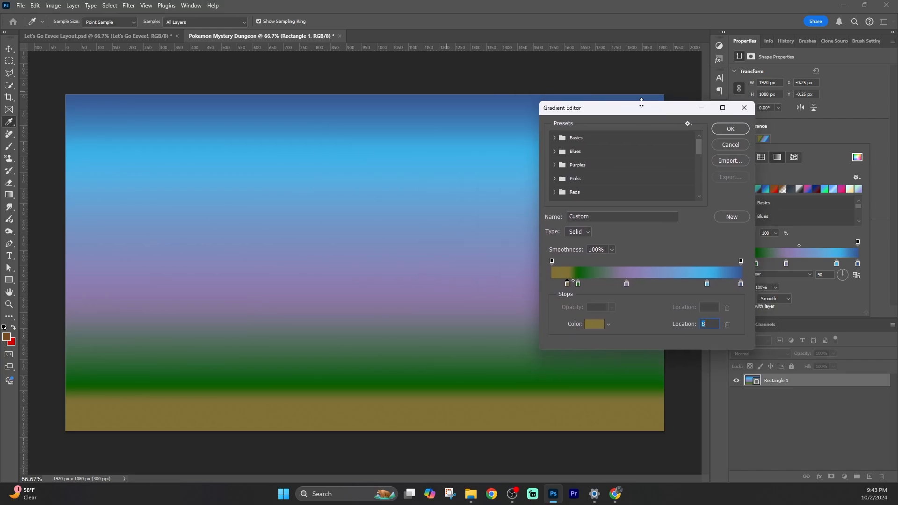
{"action": "left_click", "coordinate": [732, 127]}
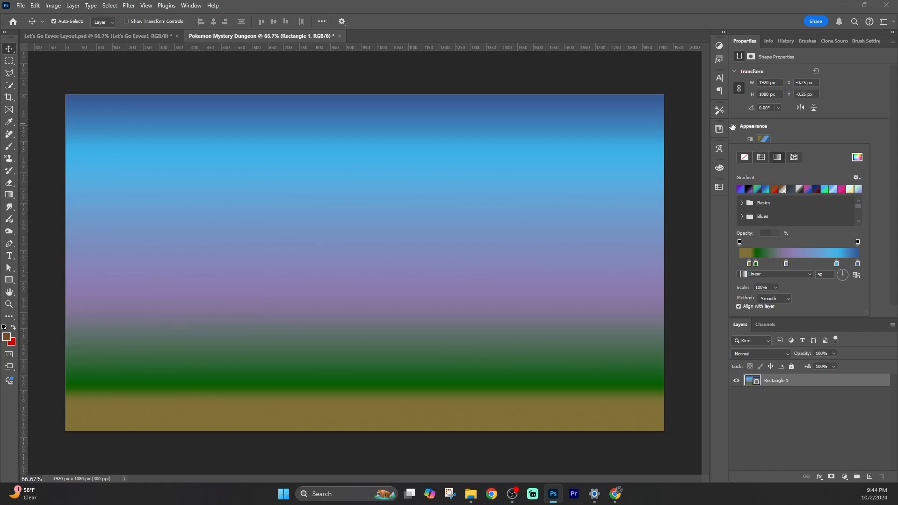
Try the Radial and Angle gradient styles for the rectangle before returning to Linear
{"action": "left_click_drag", "start_coordinate": [756, 264], "coordinate": [755, 268]}
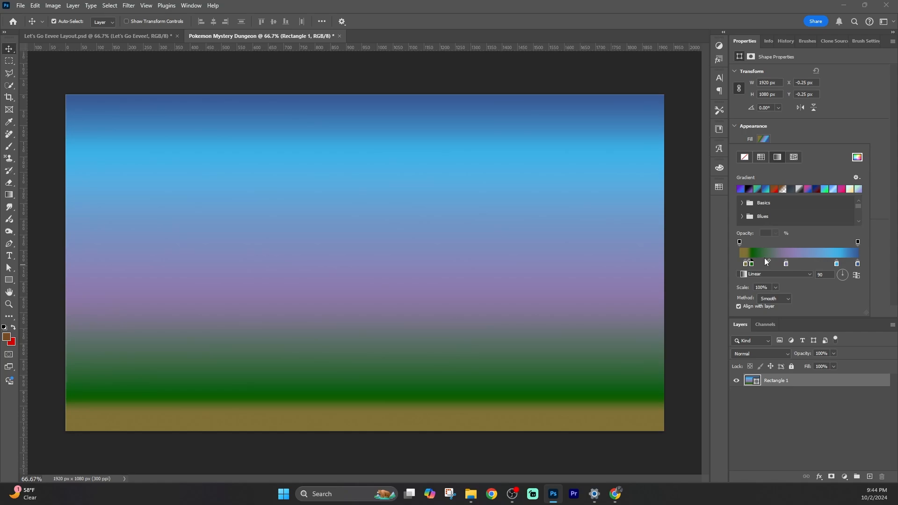
{"action": "left_click", "coordinate": [808, 276]}
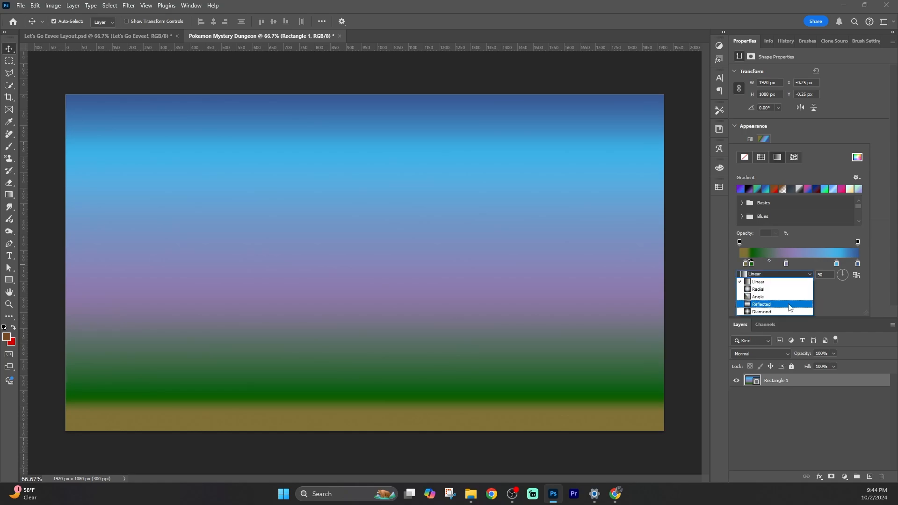
{"action": "left_click", "coordinate": [763, 290]}
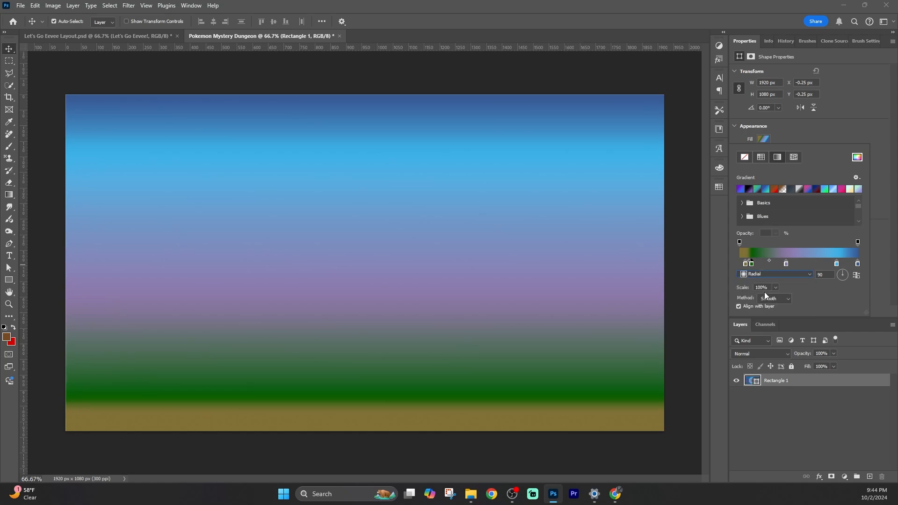
{"action": "key", "text": "Escape"}
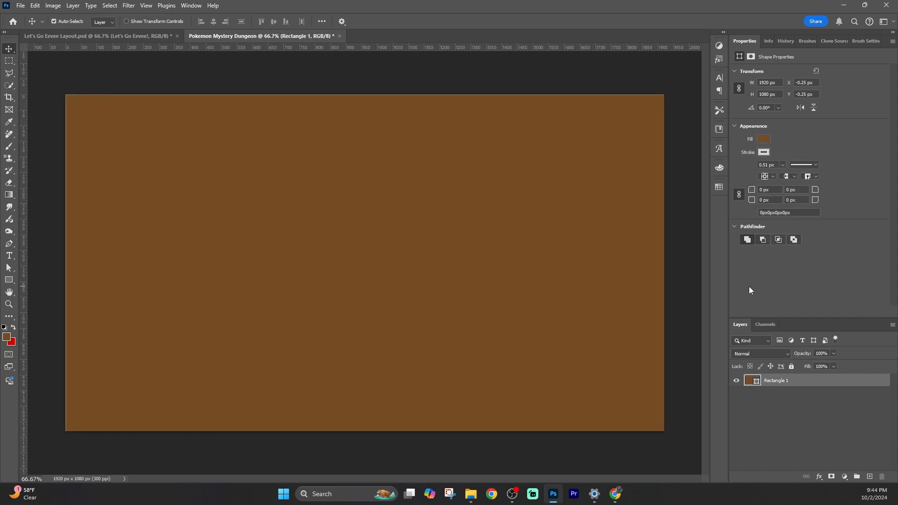
{"action": "left_click", "coordinate": [36, 5]}
{"action": "left_click", "coordinate": [89, 27]}
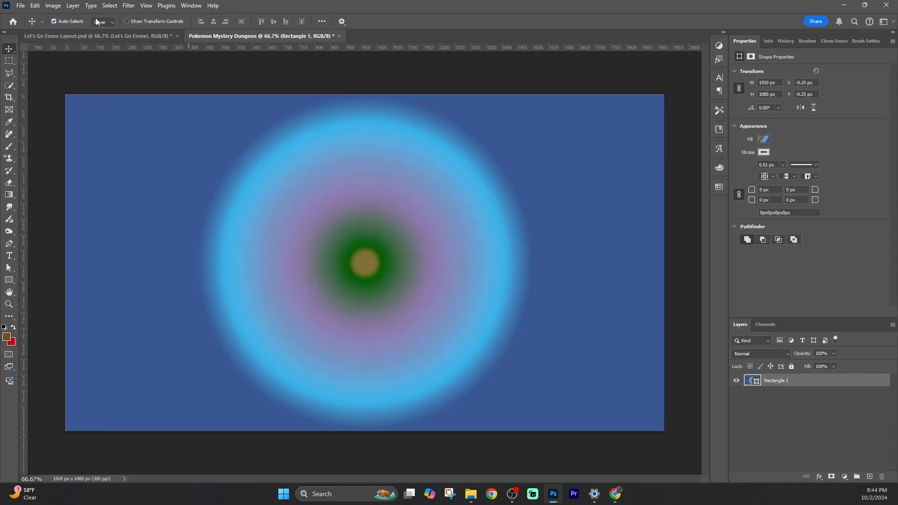
{"action": "left_click", "coordinate": [763, 139]}
{"action": "left_click", "coordinate": [786, 275]}
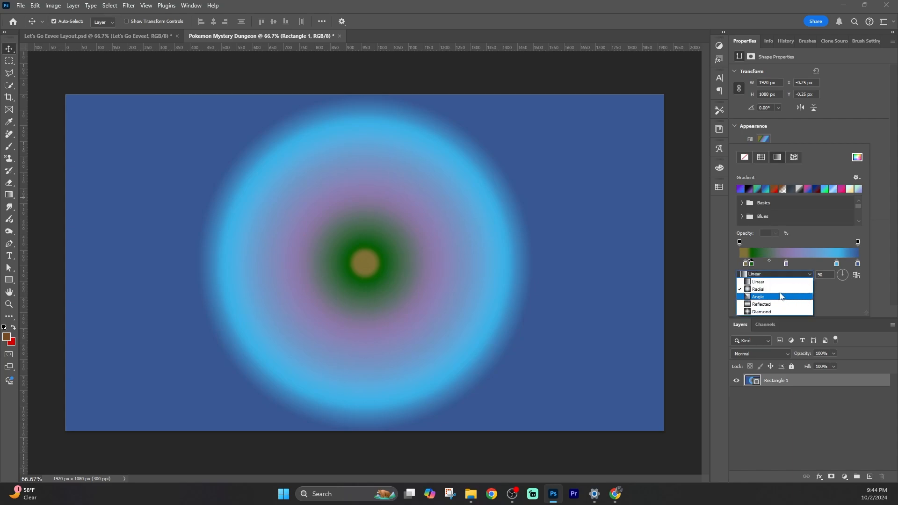
{"action": "left_click", "coordinate": [781, 296]}
{"action": "left_click", "coordinate": [805, 274]}
{"action": "left_click", "coordinate": [788, 285]}
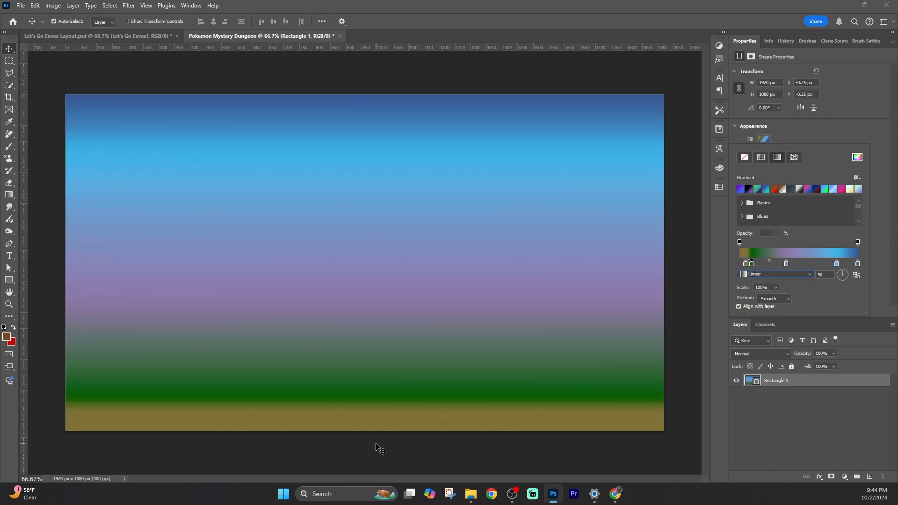
Shift the olive stop slightly and create a new empty layer above the rectangle
{"action": "left_click_drag", "start_coordinate": [741, 266], "coordinate": [747, 266]}
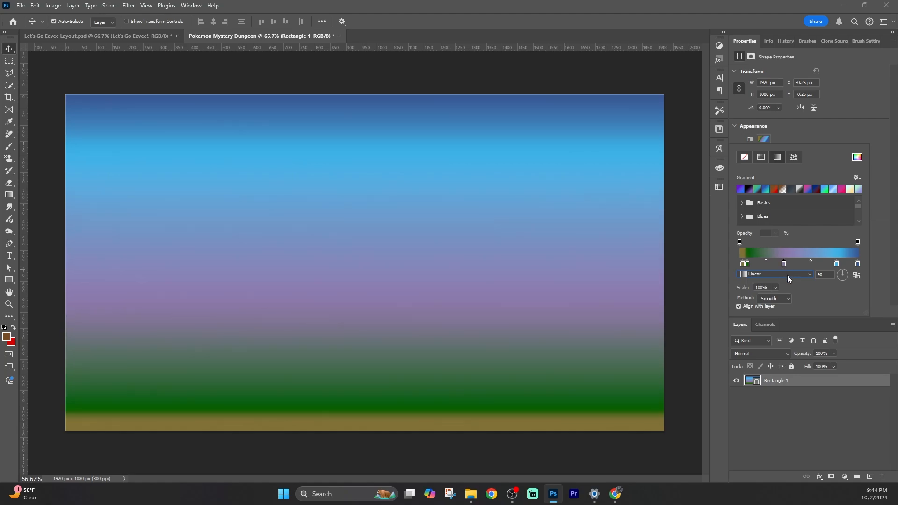
{"action": "left_click", "coordinate": [869, 476]}
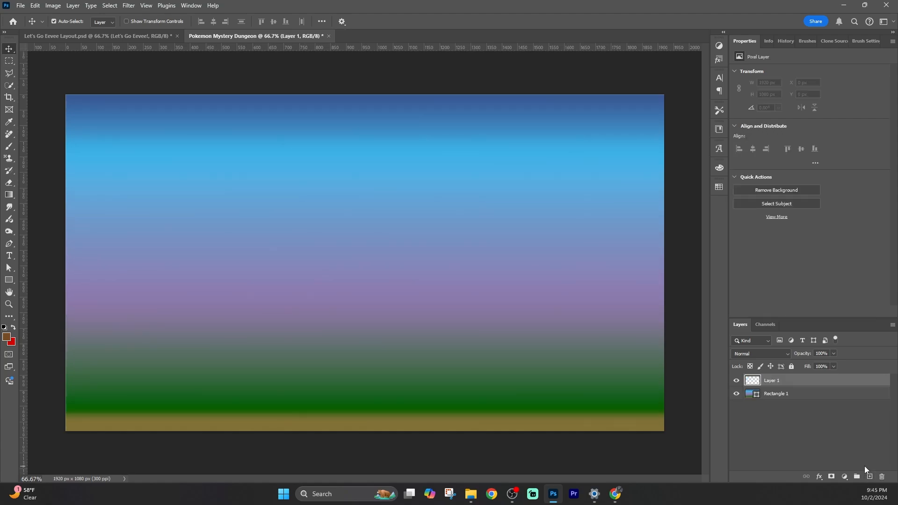
Switch to the Brush tool, choose the Grass brush, and set the foreground color to green
{"action": "left_click", "coordinate": [9, 147]}
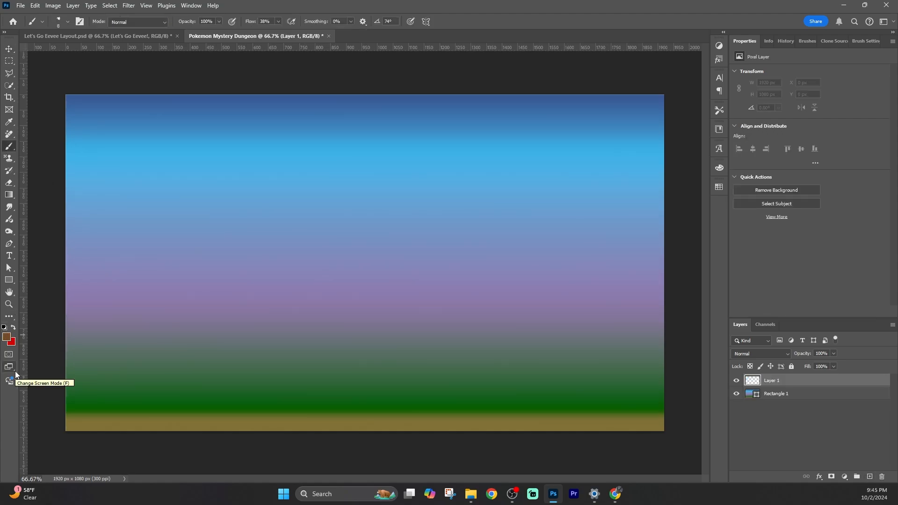
{"action": "left_click", "coordinate": [804, 42]}
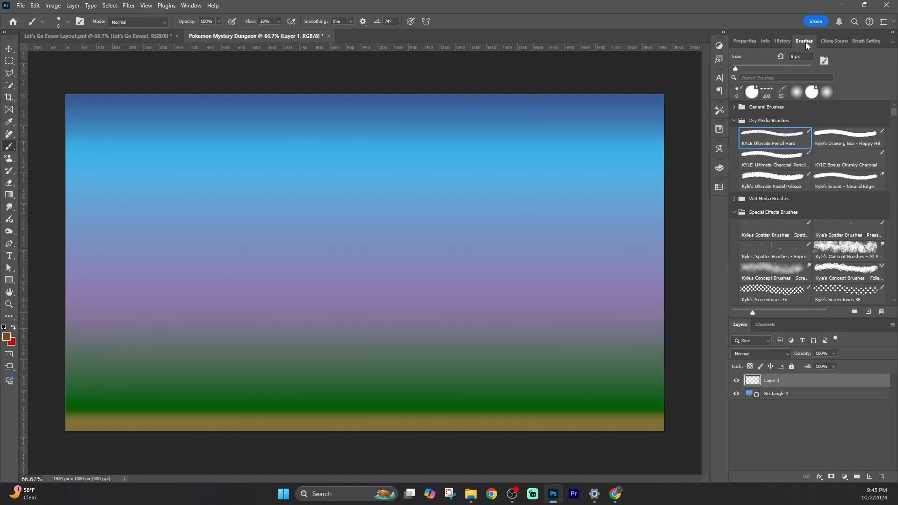
{"action": "left_click_drag", "start_coordinate": [895, 113], "coordinate": [894, 169]}
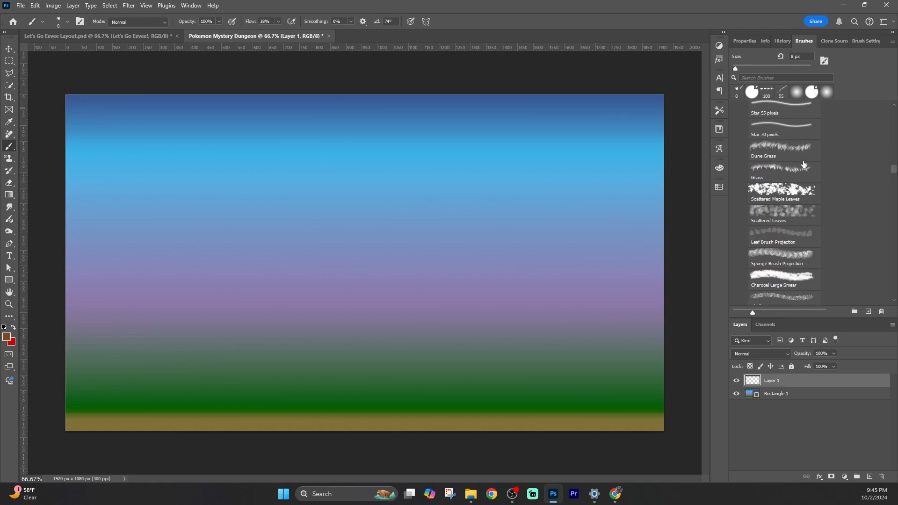
{"action": "left_click", "coordinate": [784, 168]}
{"action": "left_click", "coordinate": [5, 337]}
{"action": "left_click", "coordinate": [476, 248]}
{"action": "left_click", "coordinate": [436, 231]}
{"action": "left_click", "coordinate": [559, 161]}
{"action": "left_click_drag", "start_coordinate": [76, 395], "coordinate": [648, 387]}
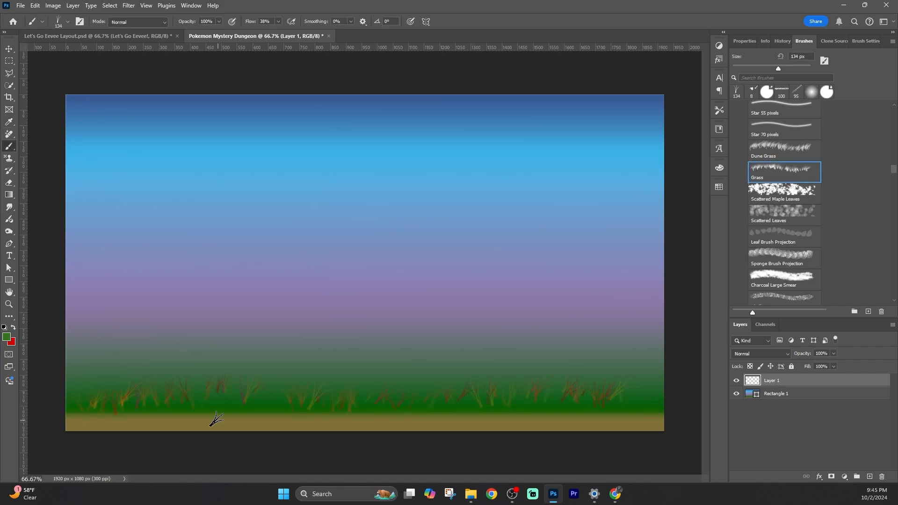
{"action": "key", "text": "ctrl+z"}
{"action": "key", "text": "ctrl+z"}
{"action": "mouse_move", "coordinate": [104, 299]}
{"action": "left_mouse_down"}
{"action": "mouse_move", "coordinate": [434, 201]}
{"action": "mouse_move", "coordinate": [70, 360]}
{"action": "left_mouse_up"}
{"action": "key", "text": "ctrl+z"}
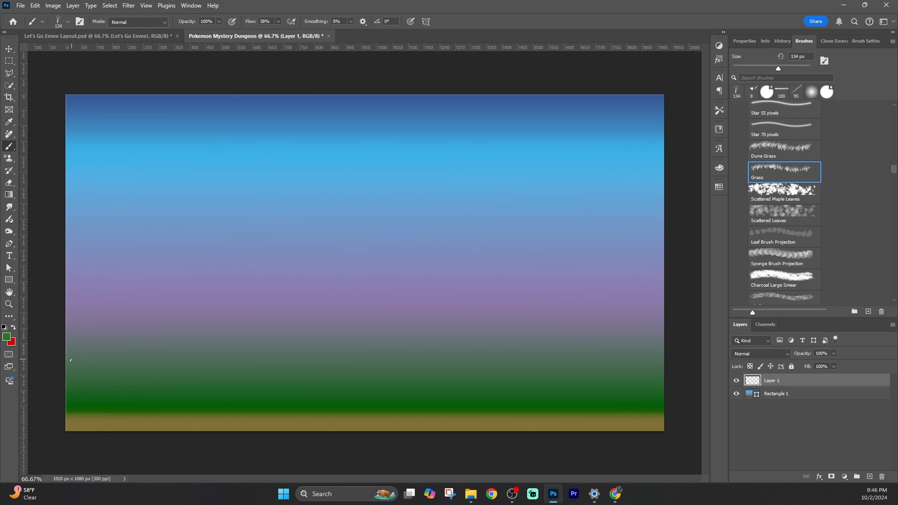
{"action": "left_click", "coordinate": [804, 277]}
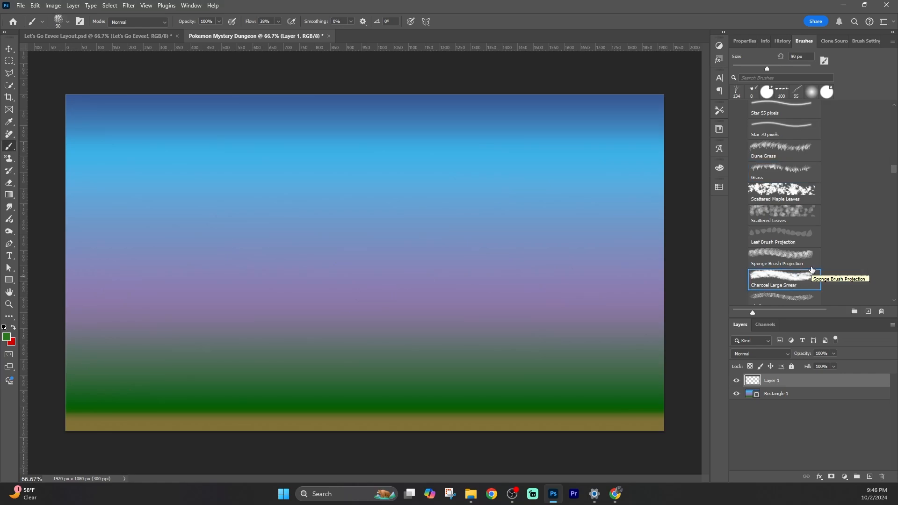
{"action": "mouse_move", "coordinate": [104, 397]}
{"action": "left_mouse_down"}
{"action": "mouse_move", "coordinate": [84, 401]}
{"action": "mouse_move", "coordinate": [147, 401]}
{"action": "mouse_move", "coordinate": [118, 369]}
{"action": "mouse_move", "coordinate": [154, 407]}
{"action": "mouse_move", "coordinate": [209, 394]}
{"action": "mouse_move", "coordinate": [211, 409]}
{"action": "left_mouse_up"}
{"action": "left_click_drag", "start_coordinate": [75, 381], "coordinate": [136, 382]}
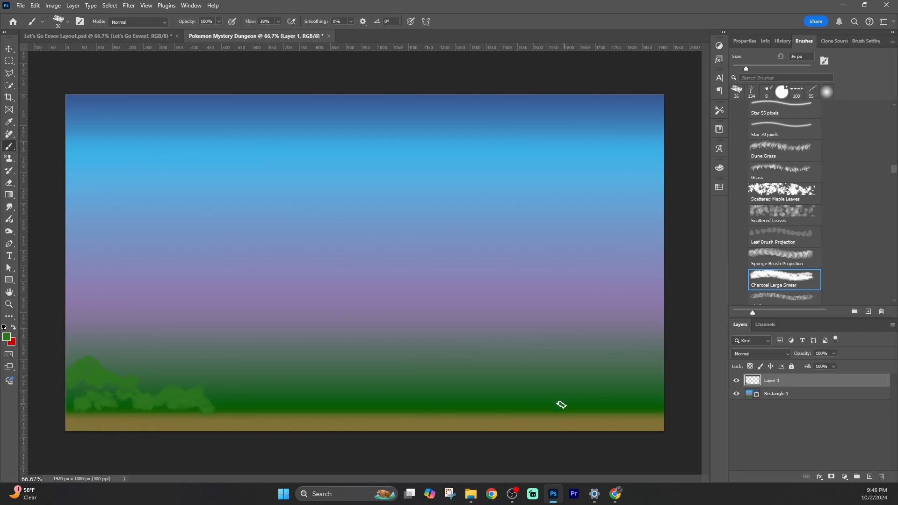
{"action": "left_click_drag", "start_coordinate": [564, 405], "coordinate": [663, 403]}
{"action": "left_click_drag", "start_coordinate": [546, 380], "coordinate": [698, 367]}
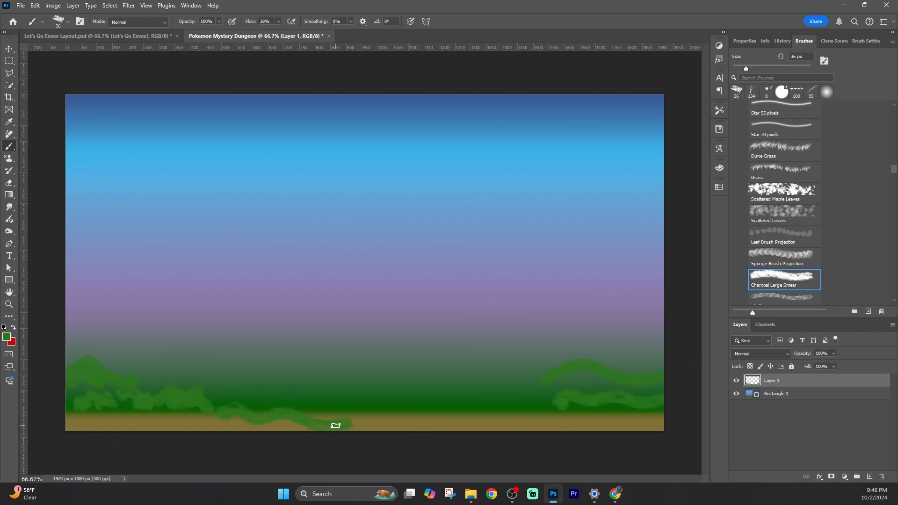
{"action": "key", "text": "ctrl+z"}
{"action": "key", "text": "ctrl+z"}
{"action": "key", "text": "ctrl+z"}
{"action": "key", "text": "ctrl+z"}
{"action": "key", "text": "ctrl+z"}
{"action": "key", "text": "ctrl+z"}
{"action": "key", "text": "ctrl+z"}
{"action": "key", "text": "ctrl+z"}
{"action": "key", "text": "ctrl+z"}
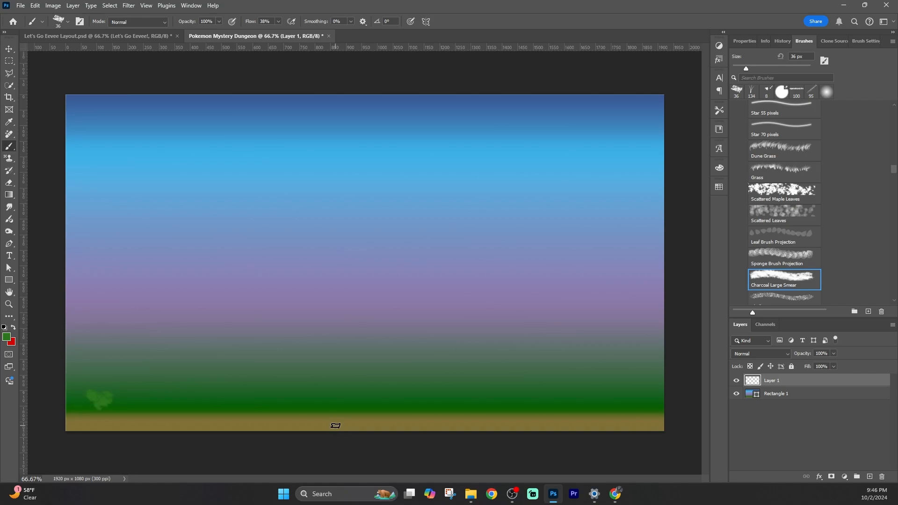
Search the brush library for charcoal brushes
{"action": "scroll", "coordinate": [849, 223], "scroll_direction": "down", "scroll_amount": 5}
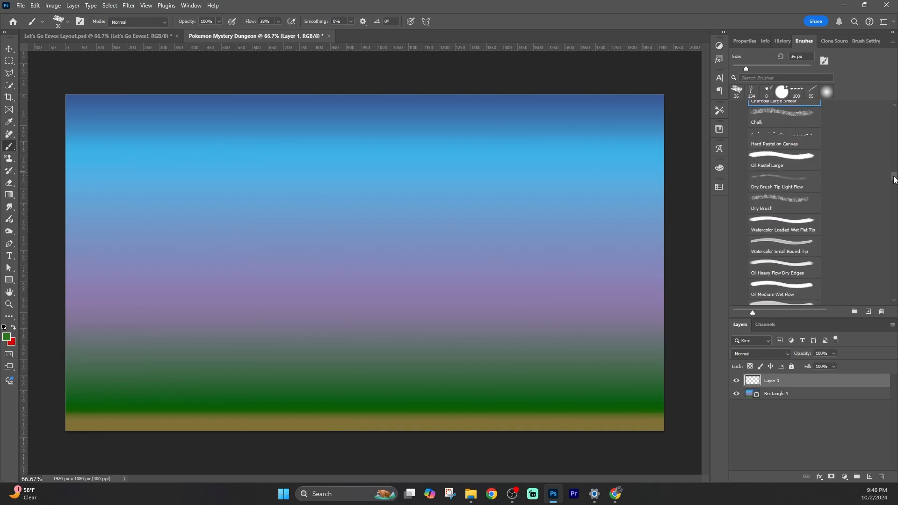
{"action": "left_click", "coordinate": [767, 77]}
{"action": "type", "text": "c"}
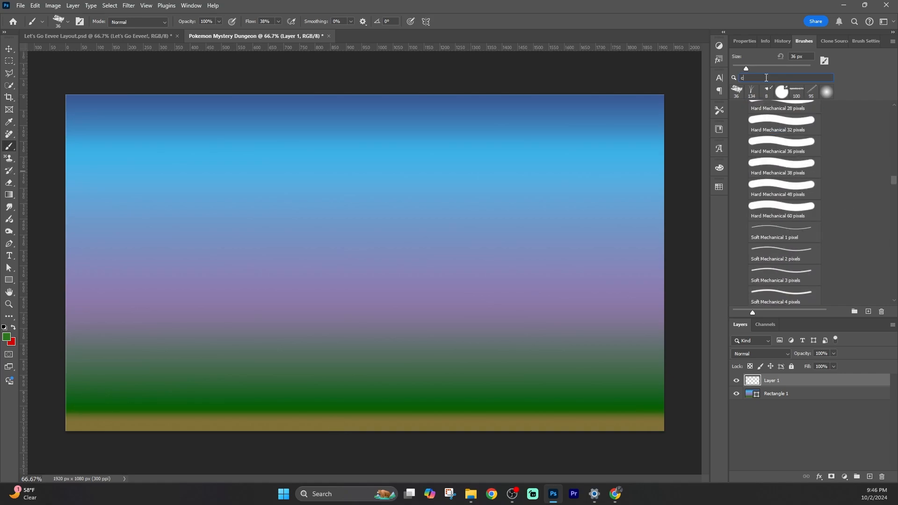
{"action": "type", "text": "harcoal"}
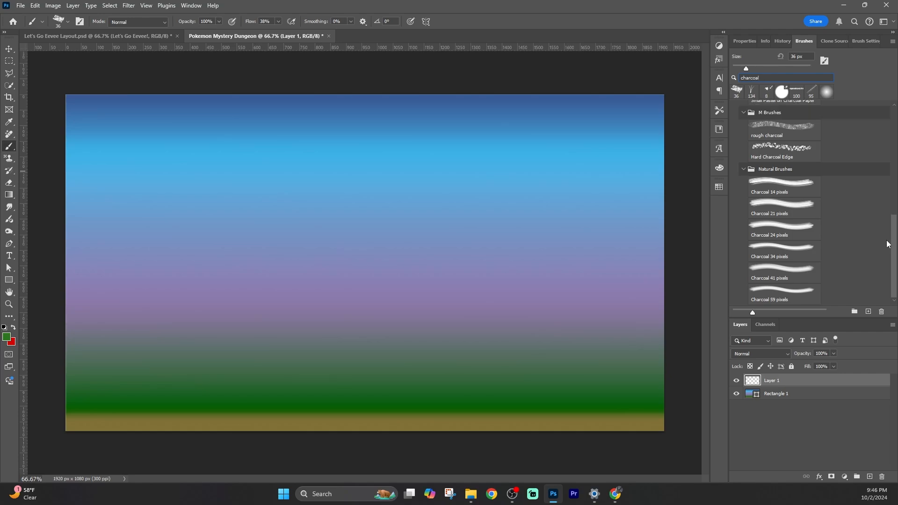
{"action": "mouse_move", "coordinate": [894, 225]}
{"action": "left_mouse_down"}
{"action": "mouse_move", "coordinate": [891, 96]}
{"action": "mouse_move", "coordinate": [890, 209]}
{"action": "mouse_move", "coordinate": [895, 170]}
{"action": "left_mouse_up"}
{"action": "left_click", "coordinate": [785, 289]}
{"action": "mouse_move", "coordinate": [108, 395]}
{"action": "left_mouse_down"}
{"action": "mouse_move", "coordinate": [143, 404]}
{"action": "mouse_move", "coordinate": [157, 392]}
{"action": "mouse_move", "coordinate": [92, 398]}
{"action": "mouse_move", "coordinate": [75, 389]}
{"action": "mouse_move", "coordinate": [155, 398]}
{"action": "left_mouse_up"}
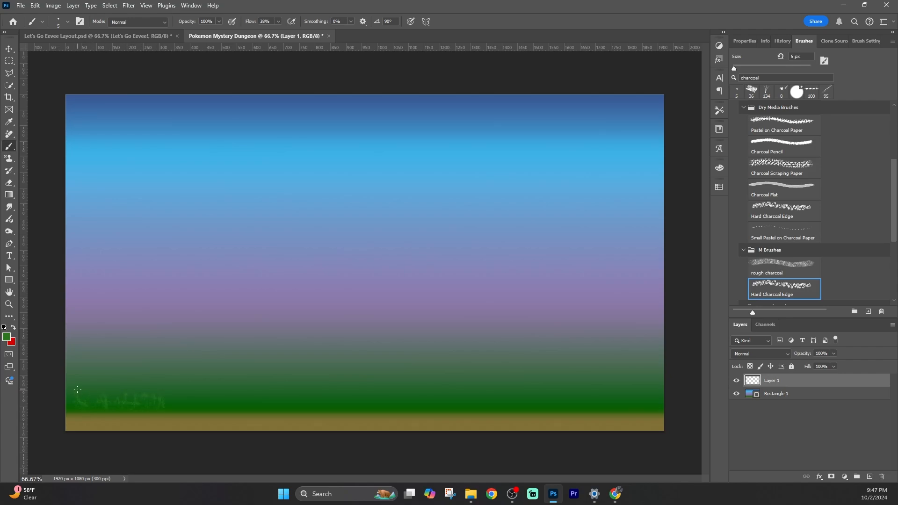
{"action": "key", "text": "ctrl+z"}
{"action": "left_click", "coordinate": [797, 258]}
{"action": "mouse_move", "coordinate": [75, 411]}
{"action": "left_mouse_down"}
{"action": "mouse_move", "coordinate": [112, 410]}
{"action": "mouse_move", "coordinate": [85, 389]}
{"action": "left_mouse_up"}
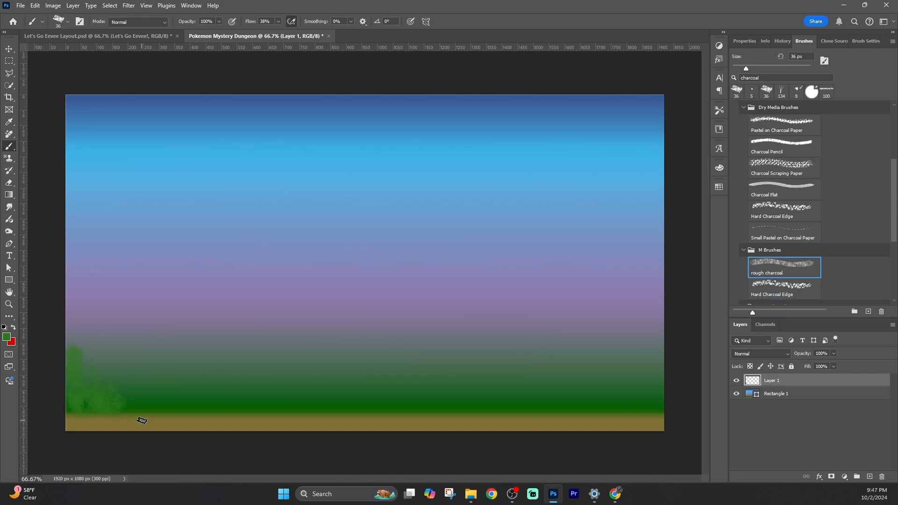
{"action": "key", "text": "ctrl+z"}
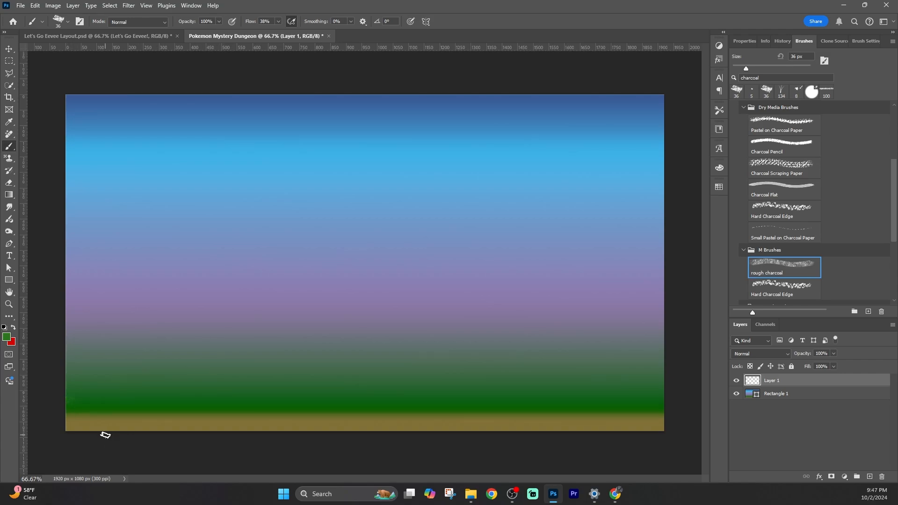
Paint green grass strokes across the ground line with the Pastel on Charcoal Paper brush
{"action": "left_click", "coordinate": [797, 123]}
{"action": "mouse_move", "coordinate": [71, 400]}
{"action": "left_mouse_down"}
{"action": "mouse_move", "coordinate": [162, 421]}
{"action": "mouse_move", "coordinate": [197, 412]}
{"action": "mouse_move", "coordinate": [79, 410]}
{"action": "mouse_move", "coordinate": [611, 414]}
{"action": "mouse_move", "coordinate": [670, 395]}
{"action": "left_mouse_up"}
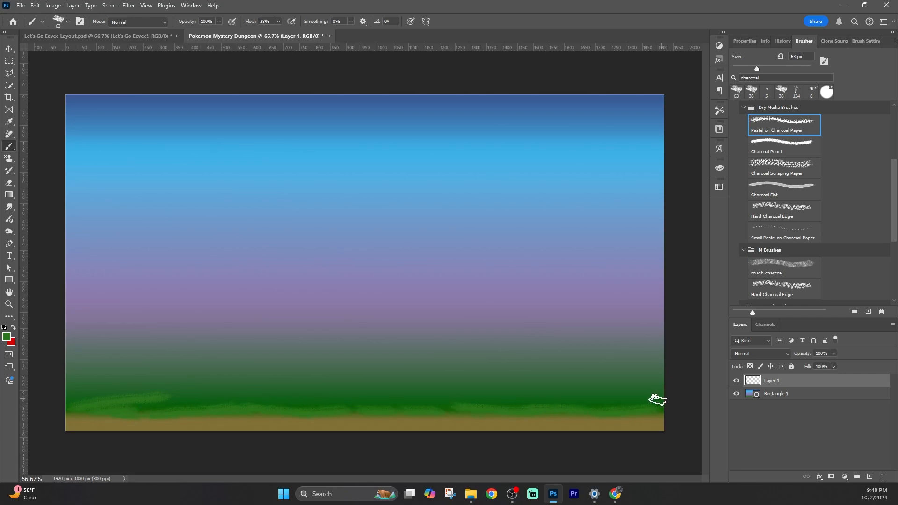
{"action": "left_click_drag", "start_coordinate": [173, 389], "coordinate": [251, 386]}
{"action": "left_click_drag", "start_coordinate": [334, 383], "coordinate": [630, 387]}
Paint bush clumps across the middle and a large leafy canopy in the upper right corner
{"action": "mouse_move", "coordinate": [293, 335]}
{"action": "left_mouse_down"}
{"action": "mouse_move", "coordinate": [281, 335]}
{"action": "mouse_move", "coordinate": [363, 349]}
{"action": "left_mouse_up"}
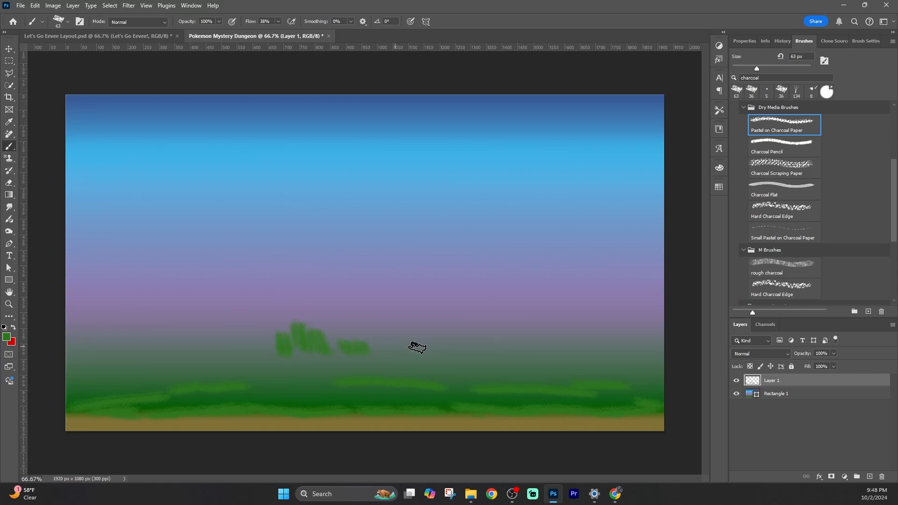
{"action": "mouse_move", "coordinate": [483, 339]}
{"action": "left_mouse_down"}
{"action": "mouse_move", "coordinate": [415, 357]}
{"action": "mouse_move", "coordinate": [474, 354]}
{"action": "mouse_move", "coordinate": [489, 336]}
{"action": "mouse_move", "coordinate": [510, 340]}
{"action": "left_mouse_up"}
{"action": "left_click_drag", "start_coordinate": [527, 257], "coordinate": [506, 259]}
{"action": "mouse_move", "coordinate": [515, 279]}
{"action": "left_mouse_down"}
{"action": "mouse_move", "coordinate": [490, 243]}
{"action": "mouse_move", "coordinate": [655, 128]}
{"action": "left_mouse_up"}
{"action": "mouse_move", "coordinate": [519, 241]}
{"action": "left_mouse_down"}
{"action": "mouse_move", "coordinate": [540, 232]}
{"action": "mouse_move", "coordinate": [532, 237]}
{"action": "mouse_move", "coordinate": [567, 286]}
{"action": "mouse_move", "coordinate": [625, 247]}
{"action": "mouse_move", "coordinate": [655, 224]}
{"action": "left_mouse_up"}
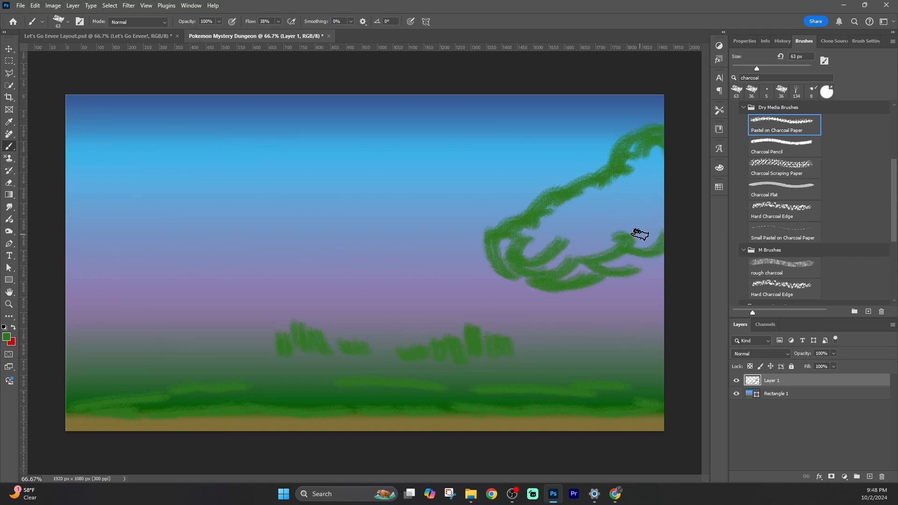
{"action": "left_click_drag", "start_coordinate": [269, 310], "coordinate": [255, 297]}
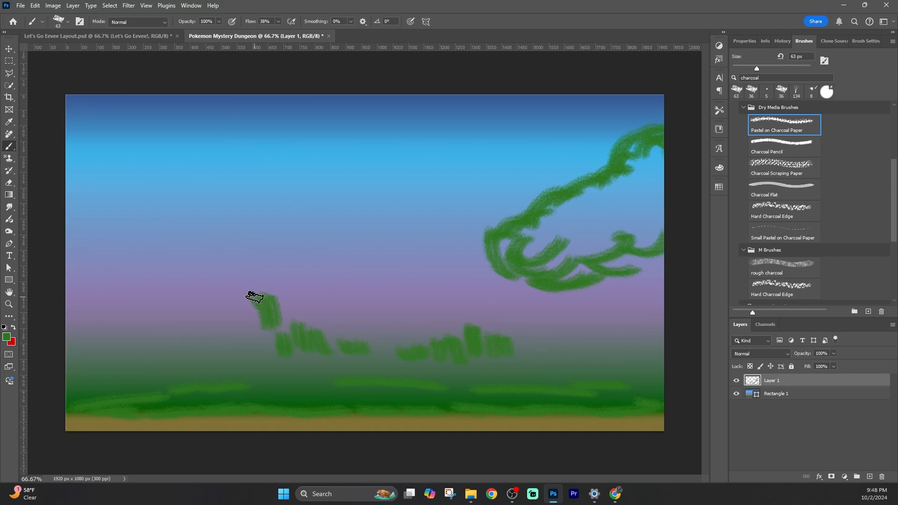
Add more vertical grass and bush strokes across the mid-ground from left to right
{"action": "mouse_move", "coordinate": [514, 320]}
{"action": "left_mouse_down"}
{"action": "mouse_move", "coordinate": [515, 339]}
{"action": "mouse_move", "coordinate": [550, 343]}
{"action": "mouse_move", "coordinate": [565, 360]}
{"action": "left_mouse_up"}
{"action": "left_click", "coordinate": [496, 309]}
{"action": "left_click_drag", "start_coordinate": [588, 351], "coordinate": [620, 371]}
{"action": "left_click_drag", "start_coordinate": [634, 343], "coordinate": [645, 365]}
{"action": "left_click_drag", "start_coordinate": [245, 378], "coordinate": [360, 392]}
{"action": "left_click_drag", "start_coordinate": [275, 395], "coordinate": [373, 397]}
{"action": "left_click_drag", "start_coordinate": [145, 394], "coordinate": [81, 383]}
{"action": "mouse_move", "coordinate": [76, 331]}
{"action": "left_mouse_down"}
{"action": "mouse_move", "coordinate": [134, 368]}
{"action": "mouse_move", "coordinate": [239, 366]}
{"action": "left_mouse_up"}
{"action": "left_click_drag", "start_coordinate": [445, 336], "coordinate": [467, 379]}
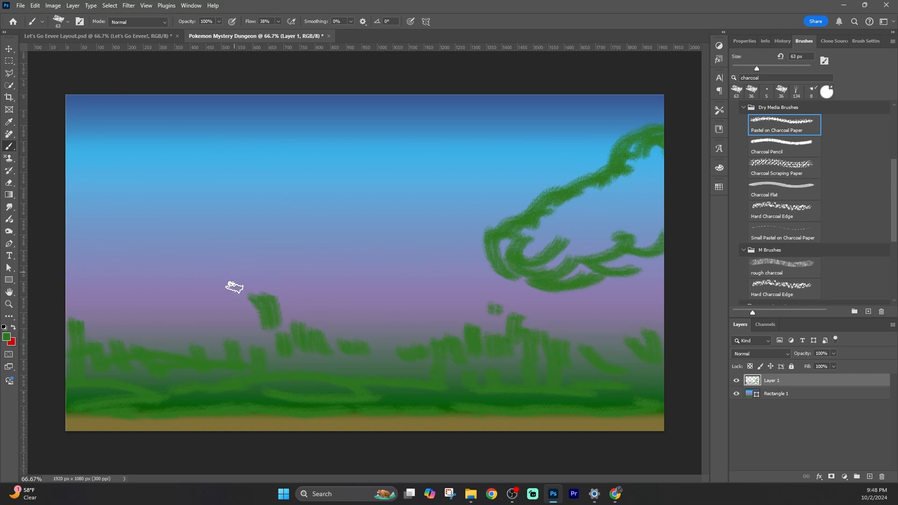
Paint a leafy tree canopy at the upper left with bush strokes beneath it
{"action": "left_click_drag", "start_coordinate": [225, 254], "coordinate": [248, 337]}
{"action": "mouse_move", "coordinate": [71, 158]}
{"action": "left_mouse_down"}
{"action": "mouse_move", "coordinate": [104, 169]}
{"action": "mouse_move", "coordinate": [149, 232]}
{"action": "mouse_move", "coordinate": [140, 263]}
{"action": "mouse_move", "coordinate": [68, 280]}
{"action": "left_mouse_up"}
{"action": "mouse_move", "coordinate": [186, 290]}
{"action": "left_mouse_down"}
{"action": "mouse_move", "coordinate": [188, 318]}
{"action": "mouse_move", "coordinate": [173, 327]}
{"action": "mouse_move", "coordinate": [108, 327]}
{"action": "mouse_move", "coordinate": [141, 344]}
{"action": "left_mouse_up"}
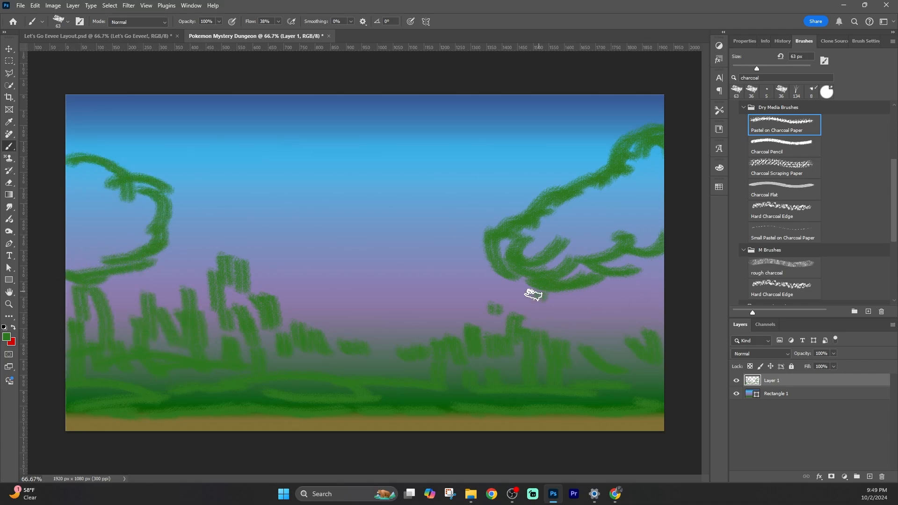
Set the foreground color to tan #c79267 and paint a trunk under the left tree
{"action": "left_click", "coordinate": [7, 336]}
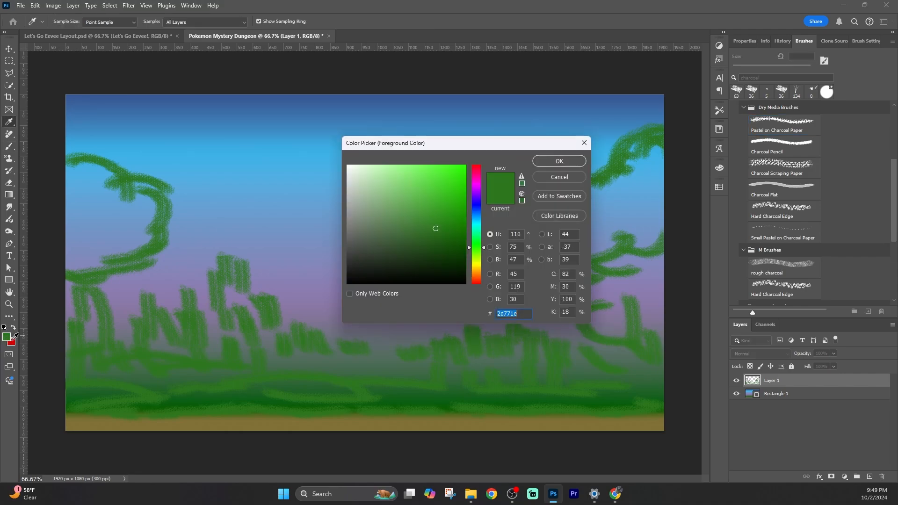
{"action": "type", "text": "887943"}
{"action": "left_click", "coordinate": [478, 276]}
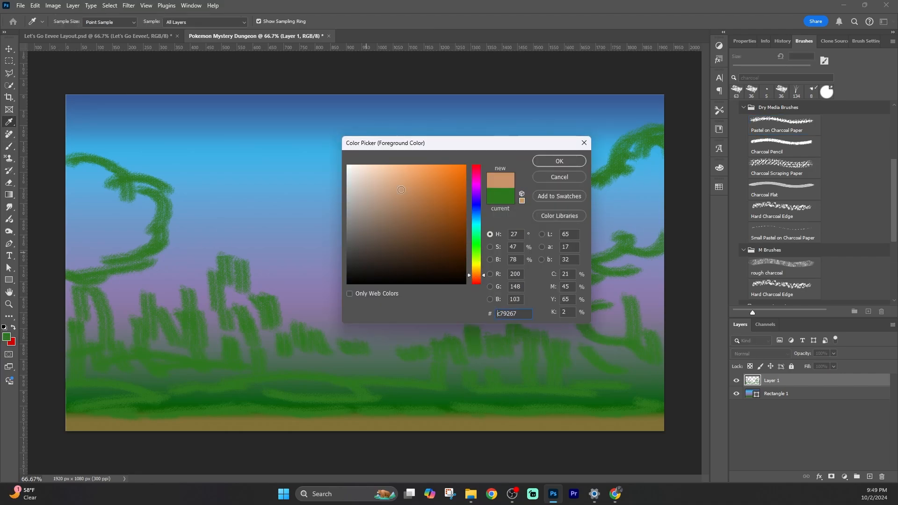
{"action": "left_click", "coordinate": [538, 161]}
{"action": "left_click_drag", "start_coordinate": [71, 280], "coordinate": [74, 355]}
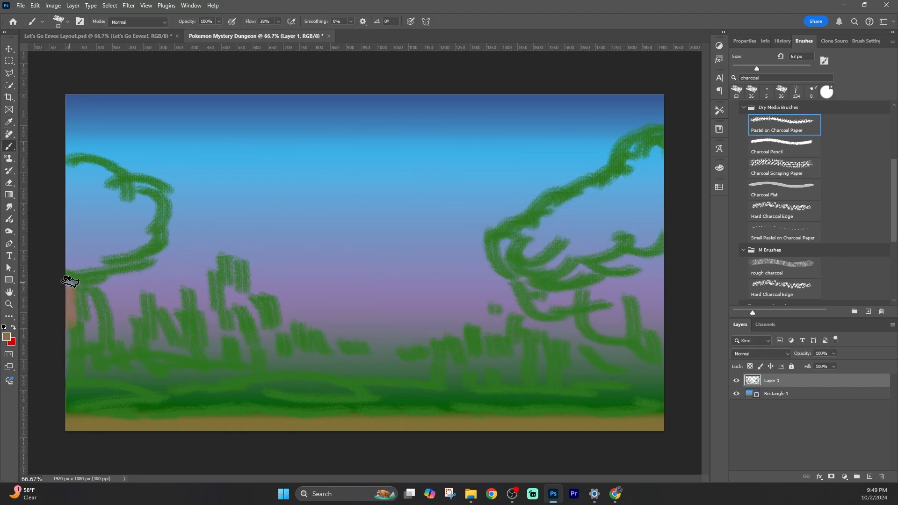
Paint a tan dirt strip along the bottom edge and a trunk under the right tree
{"action": "left_click_drag", "start_coordinate": [190, 420], "coordinate": [347, 431]}
{"action": "left_click_drag", "start_coordinate": [260, 428], "coordinate": [664, 411]}
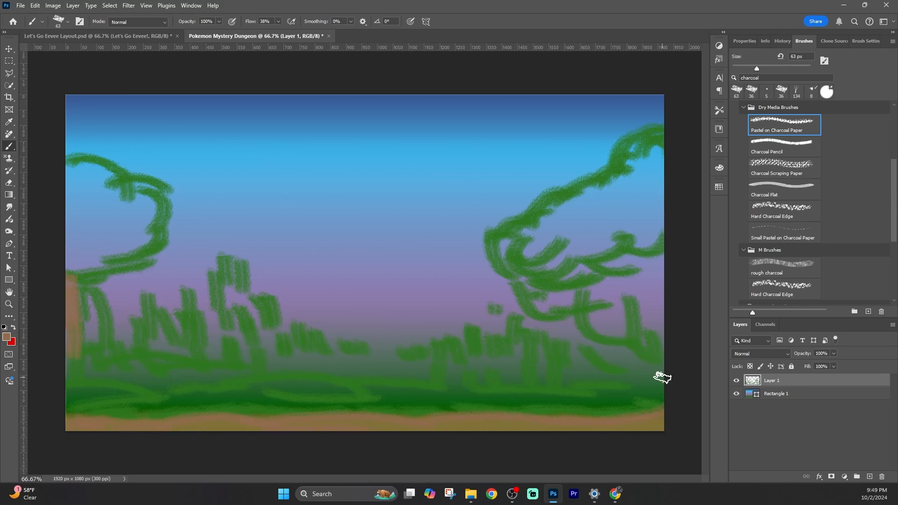
{"action": "mouse_move", "coordinate": [644, 243]}
{"action": "left_mouse_down"}
{"action": "mouse_move", "coordinate": [664, 306]}
{"action": "mouse_move", "coordinate": [658, 248]}
{"action": "mouse_move", "coordinate": [665, 421]}
{"action": "left_mouse_up"}
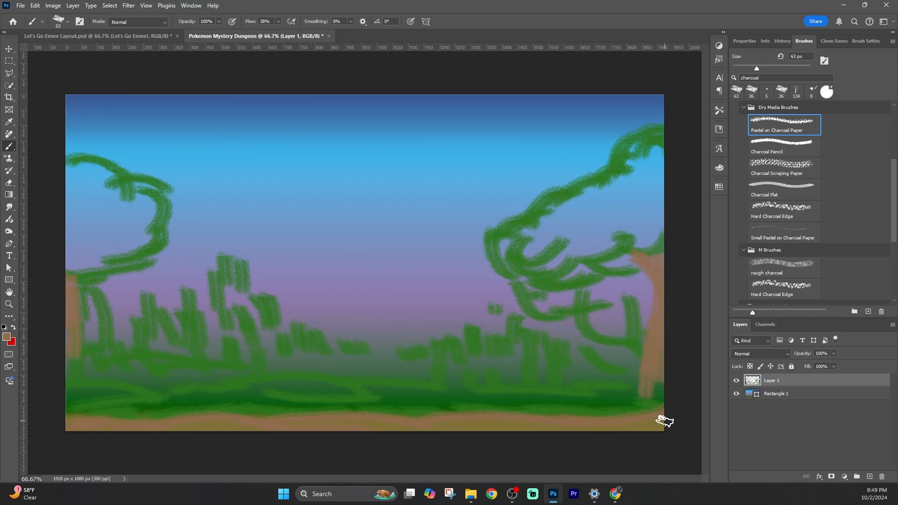
Pick a green swatch from the Swatches panel as the foreground color
{"action": "left_click", "coordinate": [6, 337]}
{"action": "left_click", "coordinate": [719, 186]}
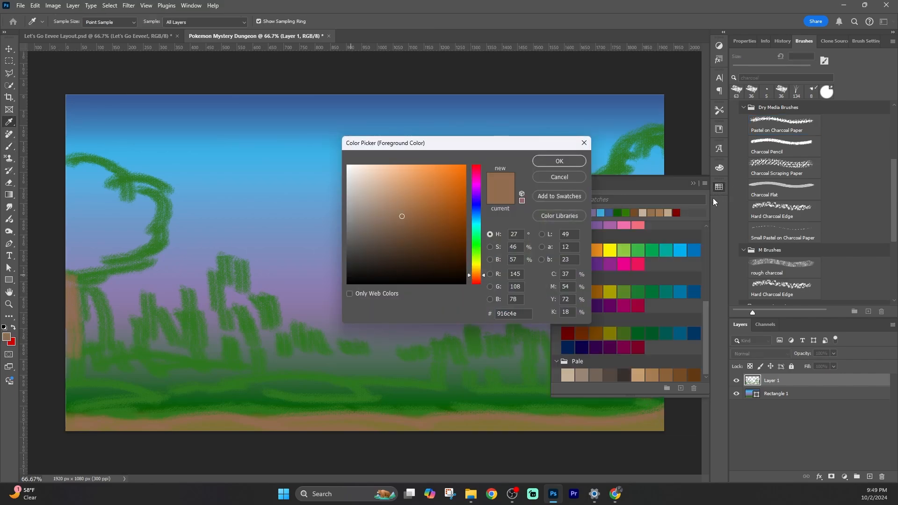
{"action": "left_click", "coordinate": [584, 143]}
{"action": "left_click", "coordinate": [576, 214]}
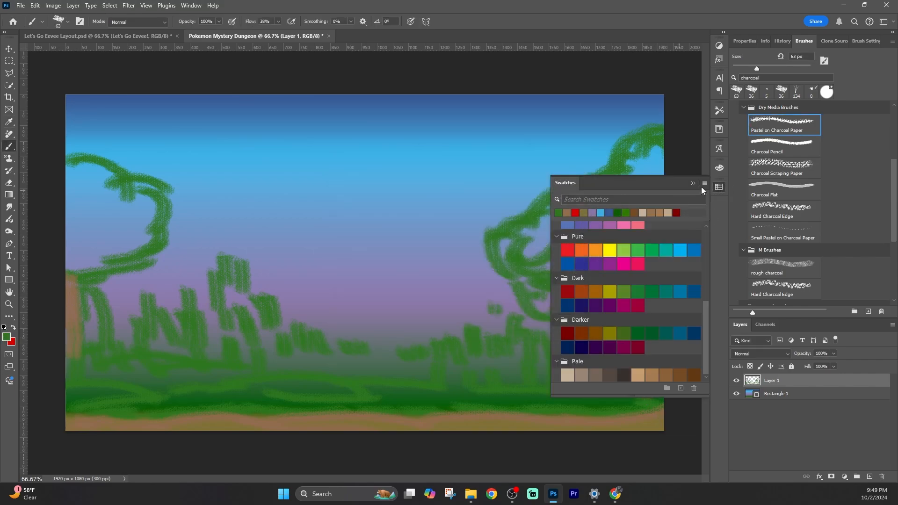
{"action": "left_click", "coordinate": [719, 186]}
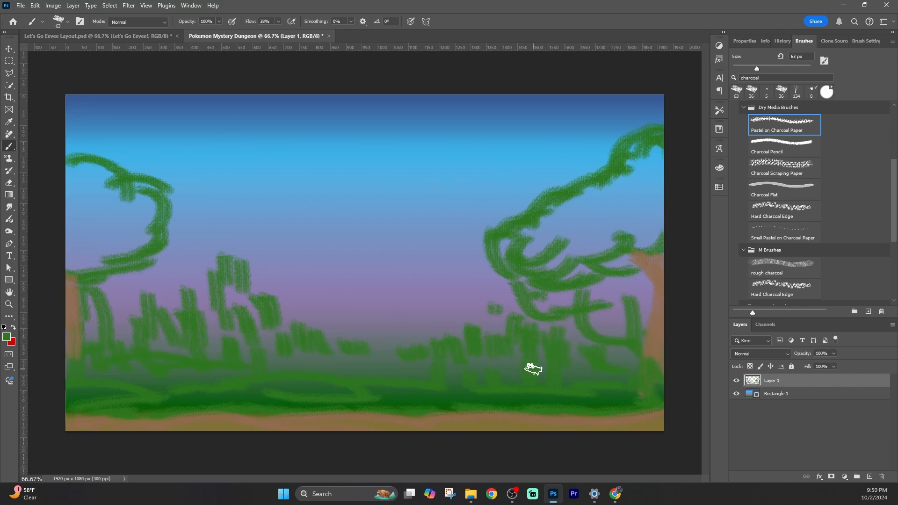
Set the foreground to light blue and paint hazy blue strokes behind the right tree
{"action": "left_click", "coordinate": [6, 337]}
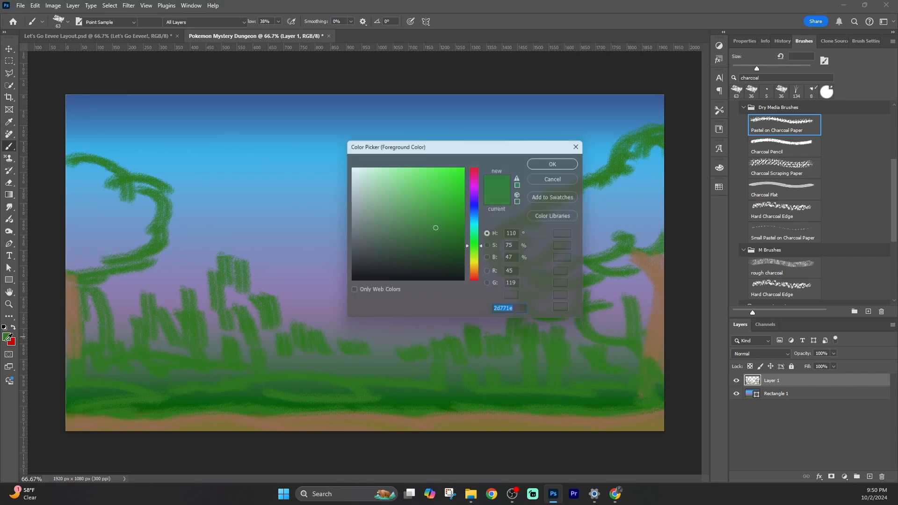
{"action": "left_click", "coordinate": [476, 217]}
{"action": "left_click", "coordinate": [417, 202]}
{"action": "left_click", "coordinate": [559, 160]}
{"action": "mouse_move", "coordinate": [622, 128]}
{"action": "left_mouse_down"}
{"action": "mouse_move", "coordinate": [584, 165]}
{"action": "mouse_move", "coordinate": [421, 257]}
{"action": "left_mouse_up"}
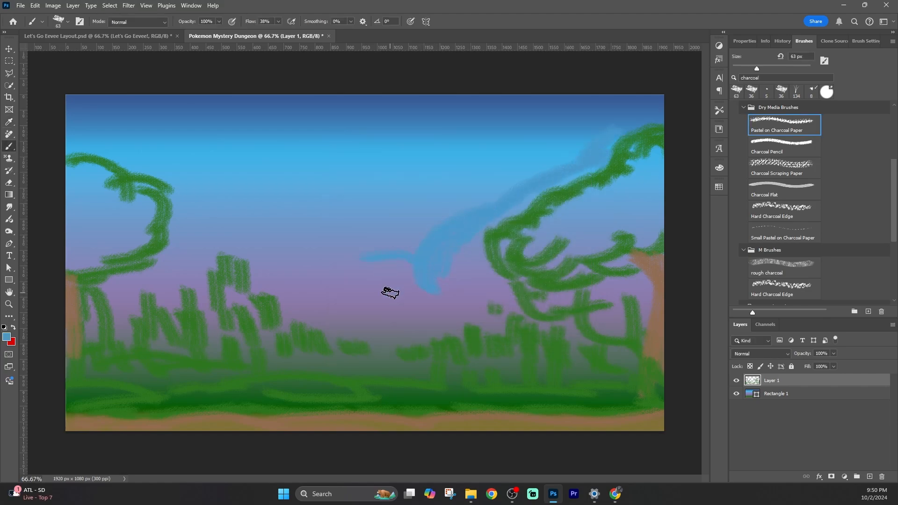
{"action": "mouse_move", "coordinate": [460, 287]}
{"action": "left_mouse_down"}
{"action": "mouse_move", "coordinate": [473, 243]}
{"action": "mouse_move", "coordinate": [493, 282]}
{"action": "mouse_move", "coordinate": [442, 276]}
{"action": "mouse_move", "coordinate": [487, 276]}
{"action": "mouse_move", "coordinate": [513, 300]}
{"action": "mouse_move", "coordinate": [465, 307]}
{"action": "mouse_move", "coordinate": [533, 186]}
{"action": "mouse_move", "coordinate": [571, 178]}
{"action": "mouse_move", "coordinate": [652, 130]}
{"action": "mouse_move", "coordinate": [702, 114]}
{"action": "left_mouse_up"}
Choose a dark green swatch and fill in both tree canopies with dense strokes
{"action": "left_click", "coordinate": [719, 188]}
{"action": "left_click", "coordinate": [558, 213]}
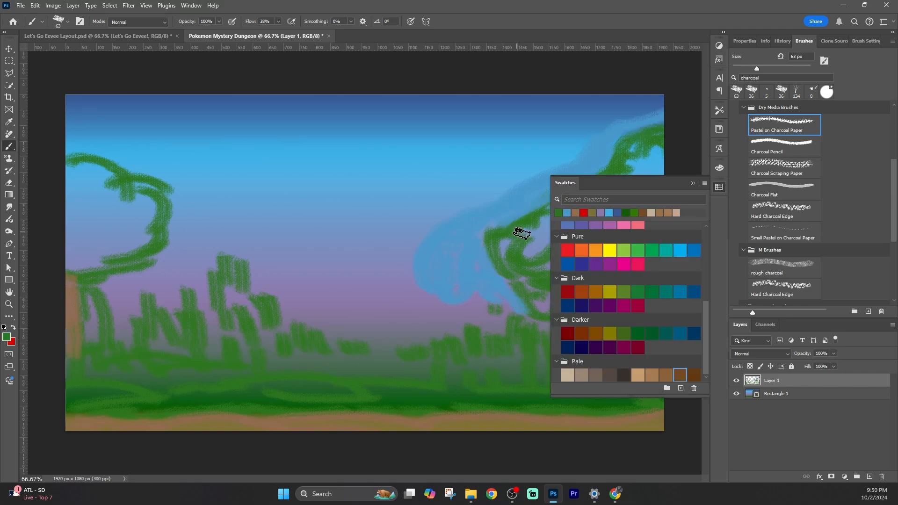
{"action": "left_click", "coordinate": [694, 183]}
{"action": "mouse_move", "coordinate": [616, 176]}
{"action": "left_mouse_down"}
{"action": "mouse_move", "coordinate": [517, 239]}
{"action": "mouse_move", "coordinate": [548, 235]}
{"action": "mouse_move", "coordinate": [583, 266]}
{"action": "mouse_move", "coordinate": [650, 146]}
{"action": "mouse_move", "coordinate": [656, 195]}
{"action": "mouse_move", "coordinate": [611, 250]}
{"action": "left_mouse_up"}
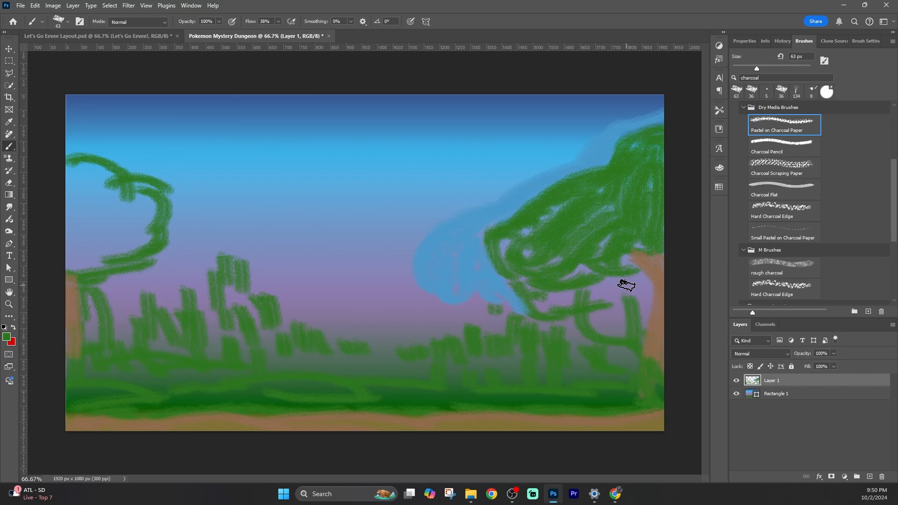
{"action": "mouse_move", "coordinate": [60, 176]}
{"action": "left_mouse_down"}
{"action": "mouse_move", "coordinate": [60, 196]}
{"action": "mouse_move", "coordinate": [90, 191]}
{"action": "mouse_move", "coordinate": [72, 252]}
{"action": "mouse_move", "coordinate": [108, 223]}
{"action": "mouse_move", "coordinate": [101, 253]}
{"action": "mouse_move", "coordinate": [145, 198]}
{"action": "mouse_move", "coordinate": [87, 193]}
{"action": "mouse_move", "coordinate": [69, 280]}
{"action": "left_mouse_up"}
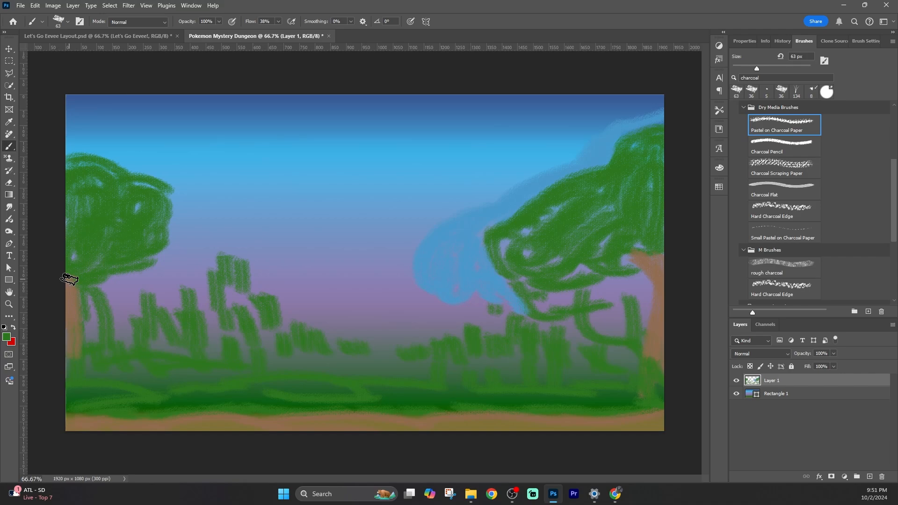
Open the Swatches panel, pick a light blue, and paint hazy blue strokes behind the left tree
{"action": "left_click", "coordinate": [8, 337]}
{"action": "left_click", "coordinate": [560, 177]}
{"action": "left_click", "coordinate": [719, 187]}
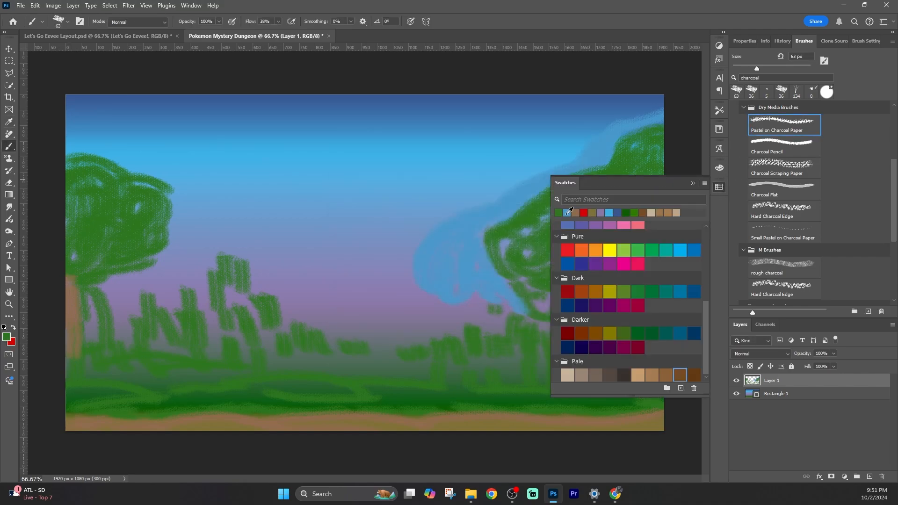
{"action": "mouse_move", "coordinate": [93, 149]}
{"action": "left_mouse_down"}
{"action": "mouse_move", "coordinate": [142, 171]}
{"action": "mouse_move", "coordinate": [176, 242]}
{"action": "mouse_move", "coordinate": [183, 224]}
{"action": "mouse_move", "coordinate": [161, 277]}
{"action": "mouse_move", "coordinate": [188, 248]}
{"action": "mouse_move", "coordinate": [162, 251]}
{"action": "mouse_move", "coordinate": [112, 286]}
{"action": "mouse_move", "coordinate": [133, 281]}
{"action": "left_mouse_up"}
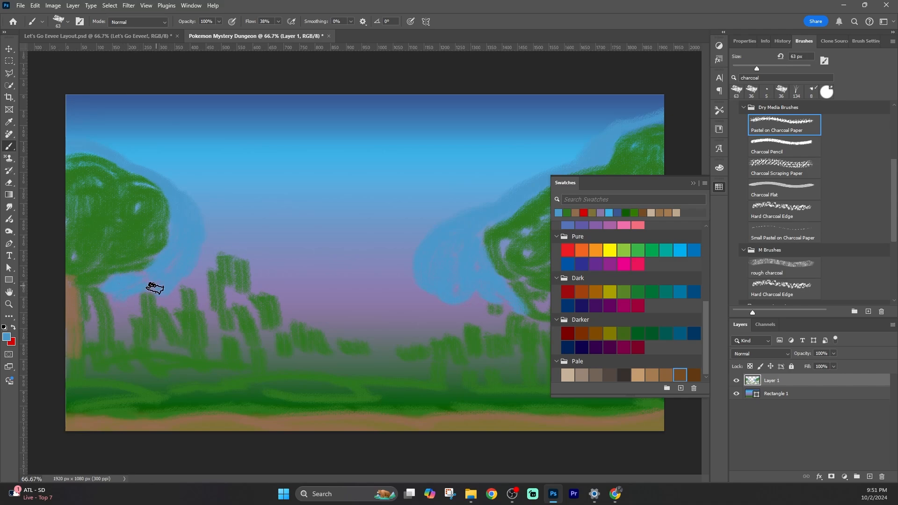
Choose a lavender swatch and paint soft purple hills behind the bushes on both sides and the center
{"action": "left_click", "coordinate": [601, 212]}
{"action": "left_click_drag", "start_coordinate": [223, 233], "coordinate": [156, 309]}
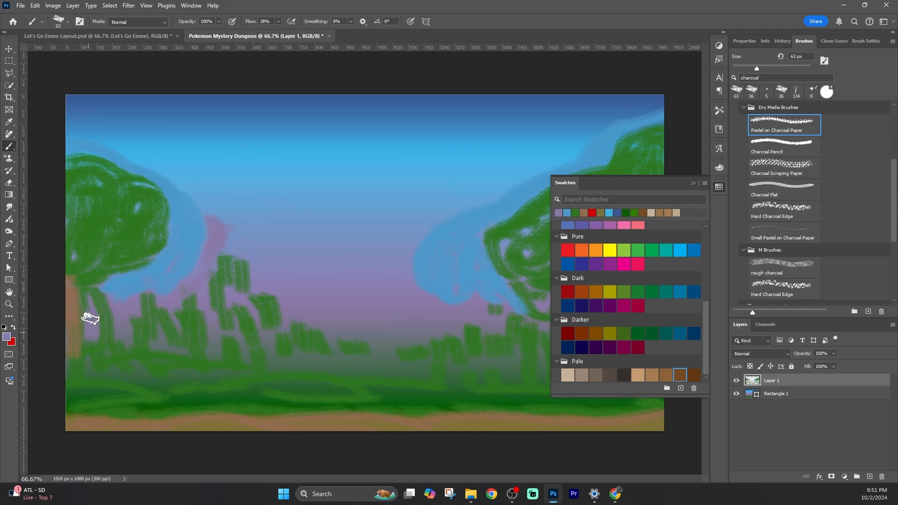
{"action": "mouse_move", "coordinate": [245, 247]}
{"action": "left_mouse_down"}
{"action": "mouse_move", "coordinate": [251, 261]}
{"action": "mouse_move", "coordinate": [269, 234]}
{"action": "left_mouse_up"}
{"action": "mouse_move", "coordinate": [435, 232]}
{"action": "left_mouse_down"}
{"action": "mouse_move", "coordinate": [414, 252]}
{"action": "mouse_move", "coordinate": [423, 290]}
{"action": "mouse_move", "coordinate": [388, 319]}
{"action": "left_mouse_up"}
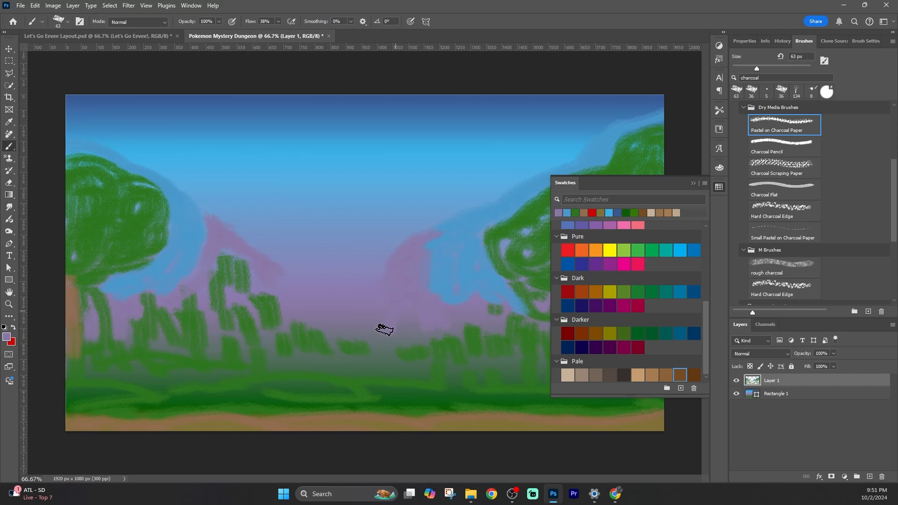
{"action": "left_click", "coordinate": [694, 184]}
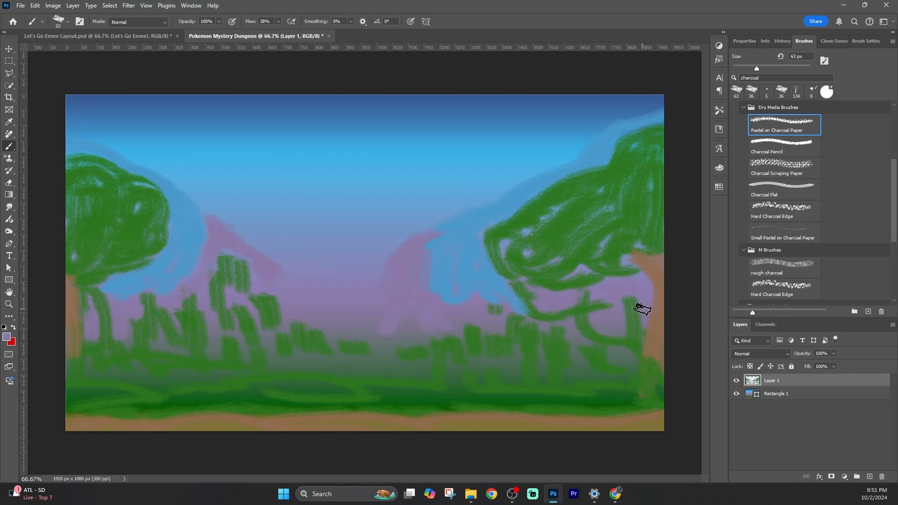
{"action": "mouse_move", "coordinate": [207, 222]}
{"action": "left_mouse_down"}
{"action": "mouse_move", "coordinate": [272, 262]}
{"action": "mouse_move", "coordinate": [268, 277]}
{"action": "mouse_move", "coordinate": [277, 265]}
{"action": "mouse_move", "coordinate": [288, 317]}
{"action": "mouse_move", "coordinate": [280, 291]}
{"action": "mouse_move", "coordinate": [265, 333]}
{"action": "mouse_move", "coordinate": [271, 337]}
{"action": "mouse_move", "coordinate": [249, 302]}
{"action": "mouse_move", "coordinate": [227, 379]}
{"action": "mouse_move", "coordinate": [236, 346]}
{"action": "left_mouse_up"}
{"action": "mouse_move", "coordinate": [473, 338]}
{"action": "left_mouse_down"}
{"action": "mouse_move", "coordinate": [516, 337]}
{"action": "mouse_move", "coordinate": [551, 323]}
{"action": "mouse_move", "coordinate": [597, 287]}
{"action": "mouse_move", "coordinate": [625, 369]}
{"action": "left_mouse_up"}
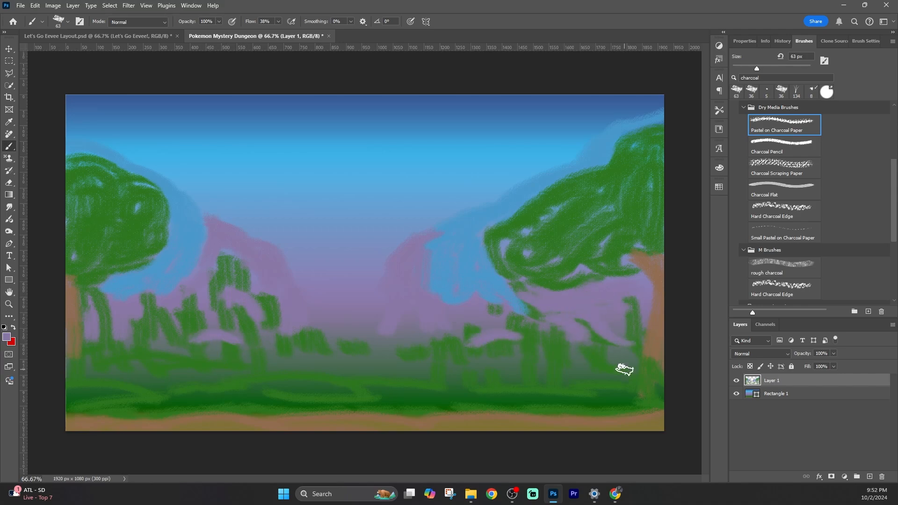
Set the foreground color to ffffff and paint white clouds across the sky
{"action": "left_click", "coordinate": [7, 337]}
{"action": "type", "text": "ffffff"}
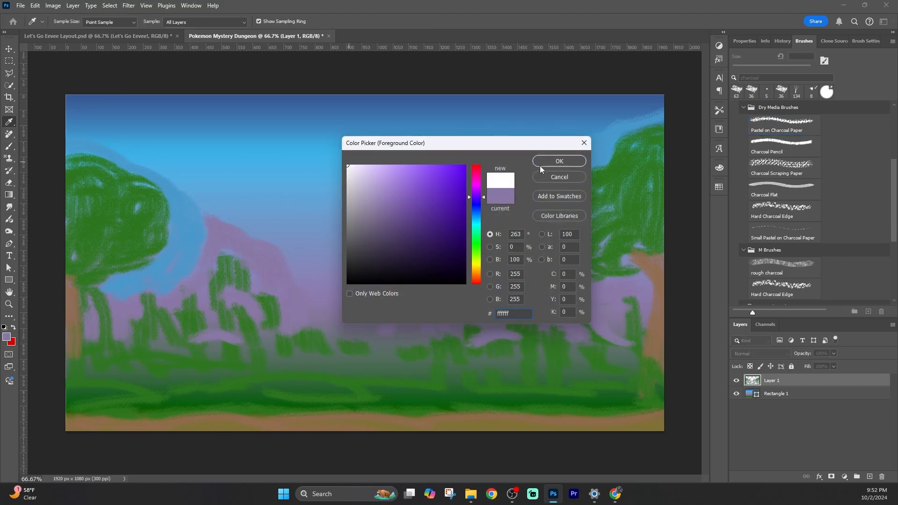
{"action": "left_click", "coordinate": [540, 166]}
{"action": "mouse_move", "coordinate": [293, 126]}
{"action": "left_mouse_down"}
{"action": "mouse_move", "coordinate": [238, 132]}
{"action": "mouse_move", "coordinate": [321, 124]}
{"action": "left_mouse_up"}
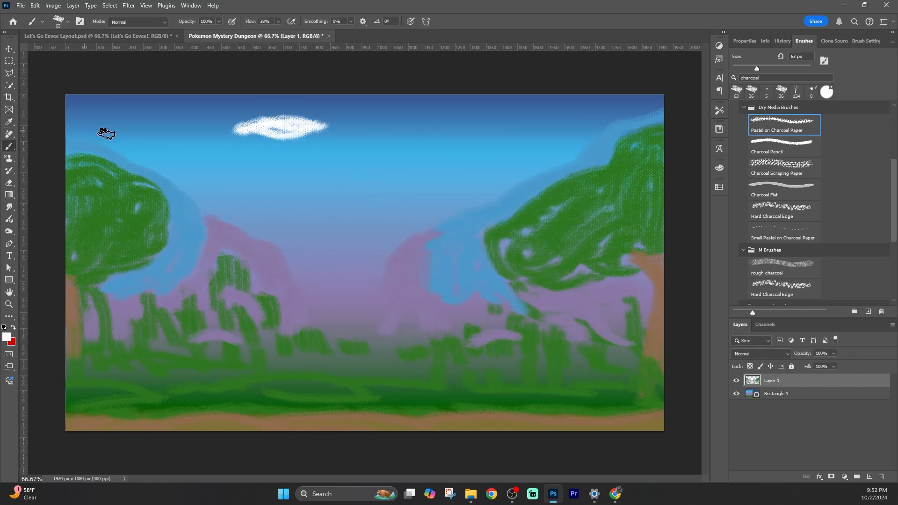
{"action": "mouse_move", "coordinate": [80, 137]}
{"action": "left_mouse_down"}
{"action": "mouse_move", "coordinate": [156, 150]}
{"action": "mouse_move", "coordinate": [140, 147]}
{"action": "mouse_move", "coordinate": [168, 161]}
{"action": "left_mouse_up"}
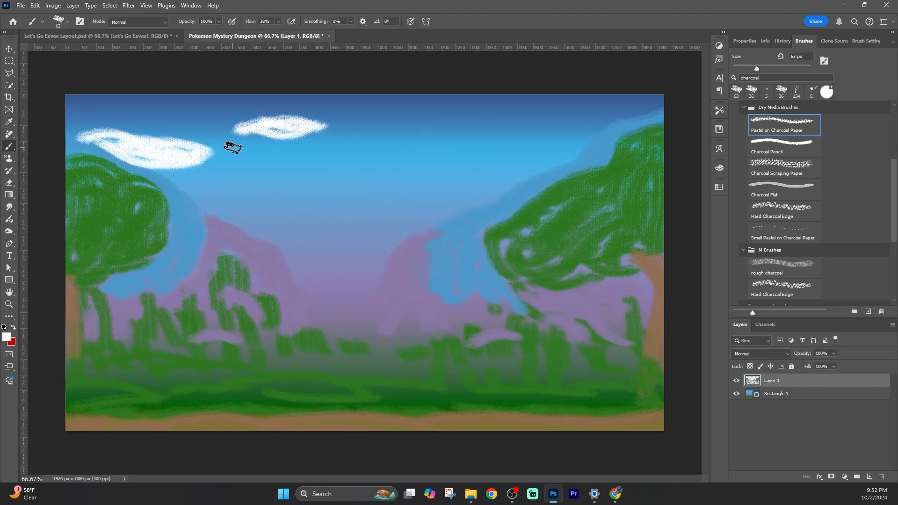
{"action": "mouse_move", "coordinate": [324, 234]}
{"action": "left_mouse_down"}
{"action": "mouse_move", "coordinate": [424, 220]}
{"action": "mouse_move", "coordinate": [337, 237]}
{"action": "mouse_move", "coordinate": [381, 237]}
{"action": "mouse_move", "coordinate": [422, 218]}
{"action": "mouse_move", "coordinate": [360, 255]}
{"action": "mouse_move", "coordinate": [357, 242]}
{"action": "mouse_move", "coordinate": [392, 248]}
{"action": "mouse_move", "coordinate": [413, 229]}
{"action": "mouse_move", "coordinate": [382, 252]}
{"action": "mouse_move", "coordinate": [326, 263]}
{"action": "mouse_move", "coordinate": [388, 244]}
{"action": "mouse_move", "coordinate": [326, 260]}
{"action": "mouse_move", "coordinate": [367, 250]}
{"action": "mouse_move", "coordinate": [385, 232]}
{"action": "left_mouse_up"}
{"action": "mouse_move", "coordinate": [493, 199]}
{"action": "left_mouse_down"}
{"action": "mouse_move", "coordinate": [463, 167]}
{"action": "mouse_move", "coordinate": [429, 167]}
{"action": "mouse_move", "coordinate": [576, 152]}
{"action": "mouse_move", "coordinate": [576, 144]}
{"action": "mouse_move", "coordinate": [576, 155]}
{"action": "mouse_move", "coordinate": [514, 176]}
{"action": "mouse_move", "coordinate": [473, 164]}
{"action": "mouse_move", "coordinate": [505, 168]}
{"action": "left_mouse_up"}
{"action": "mouse_move", "coordinate": [521, 97]}
{"action": "left_mouse_down"}
{"action": "mouse_move", "coordinate": [628, 108]}
{"action": "mouse_move", "coordinate": [529, 90]}
{"action": "mouse_move", "coordinate": [641, 96]}
{"action": "mouse_move", "coordinate": [609, 110]}
{"action": "left_mouse_up"}
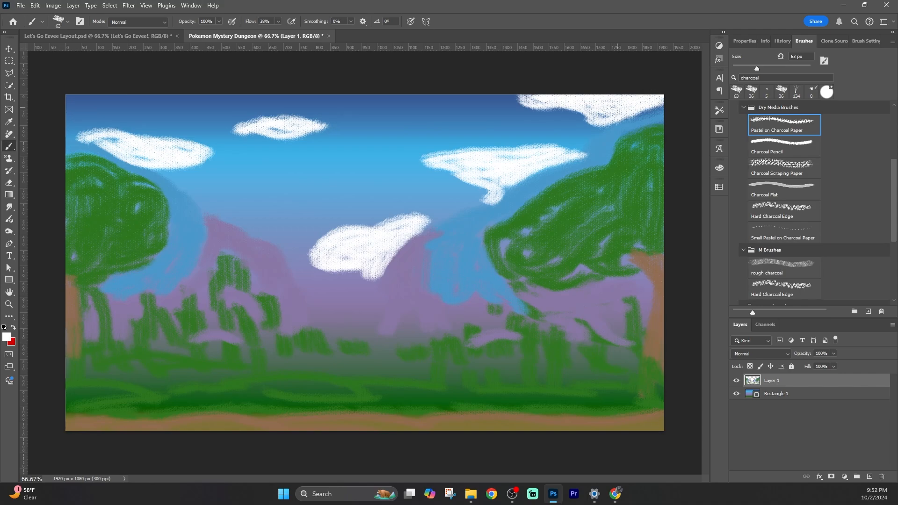
{"action": "mouse_move", "coordinate": [215, 202]}
{"action": "left_mouse_down"}
{"action": "mouse_move", "coordinate": [294, 198]}
{"action": "mouse_move", "coordinate": [215, 210]}
{"action": "left_mouse_up"}
{"action": "mouse_move", "coordinate": [396, 95]}
{"action": "left_mouse_down"}
{"action": "mouse_move", "coordinate": [377, 95]}
{"action": "mouse_move", "coordinate": [397, 95]}
{"action": "left_mouse_up"}
{"action": "left_click_drag", "start_coordinate": [104, 98], "coordinate": [65, 100]}
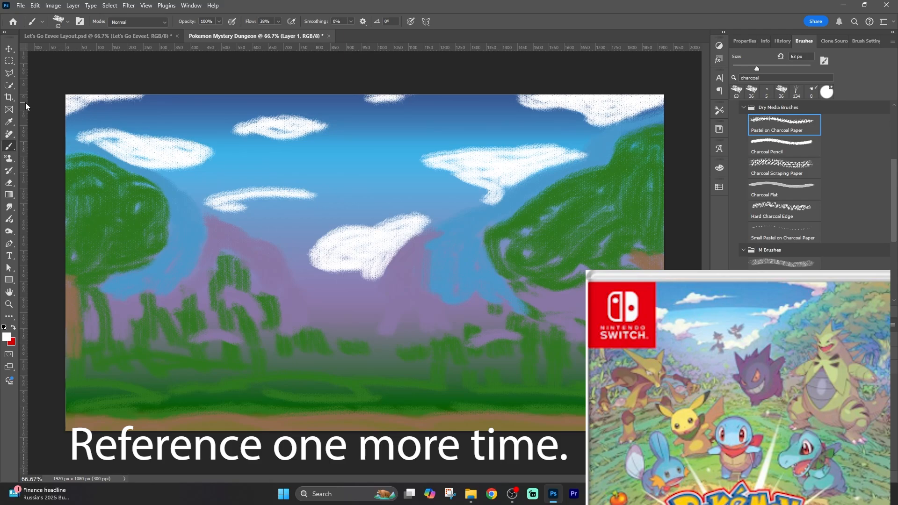
Create a white rectangle 1920 × 1080 px with the Rectangle tool
{"action": "key", "text": "u"}
{"action": "left_click", "coordinate": [260, 170]}
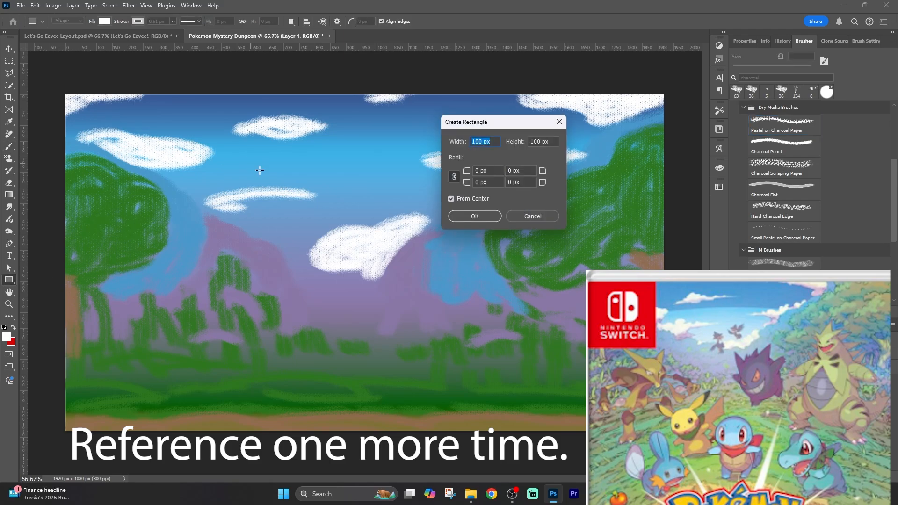
{"action": "type", "text": "1080"}
{"action": "key", "text": "Return"}
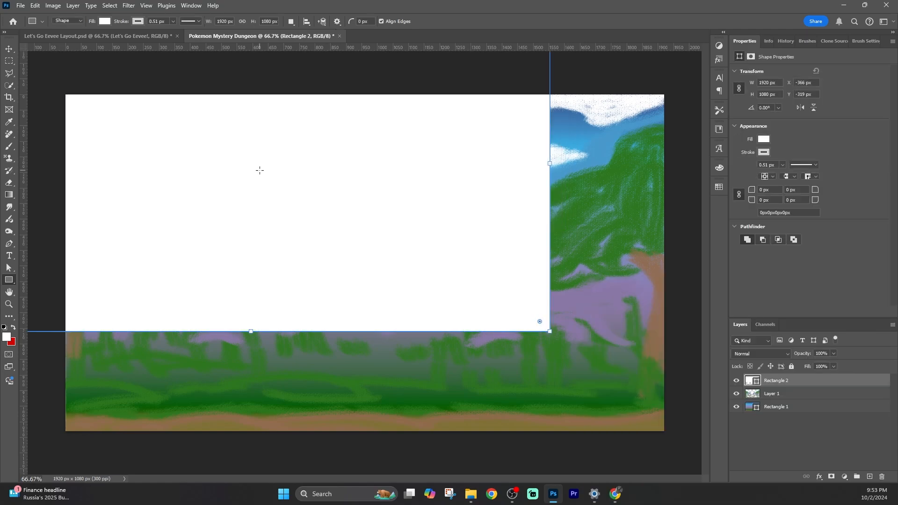
Resize the rectangle to 1650 px wide and center it as a frame below the top edge
{"action": "key", "text": "v"}
{"action": "left_click_drag", "start_coordinate": [185, 166], "coordinate": [299, 268]}
{"action": "type", "text": "1650"}
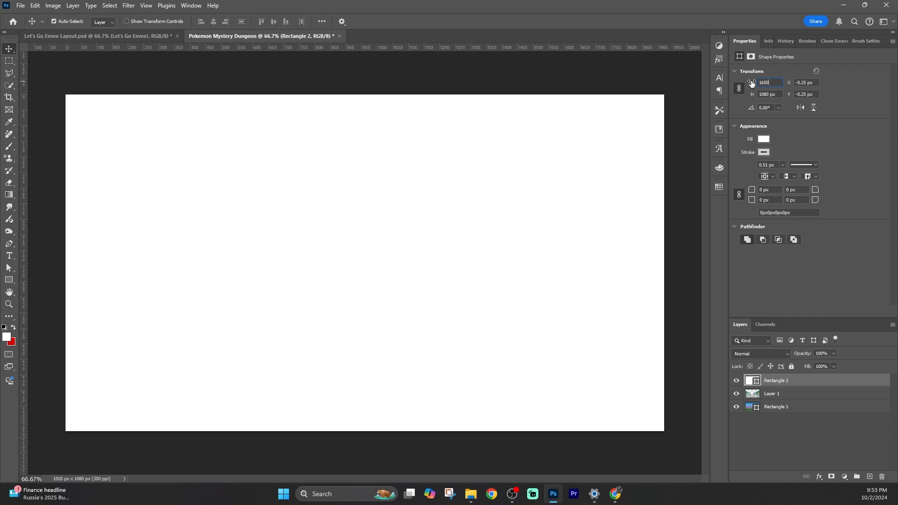
{"action": "key", "text": "Return"}
{"action": "left_click_drag", "start_coordinate": [270, 198], "coordinate": [312, 226]}
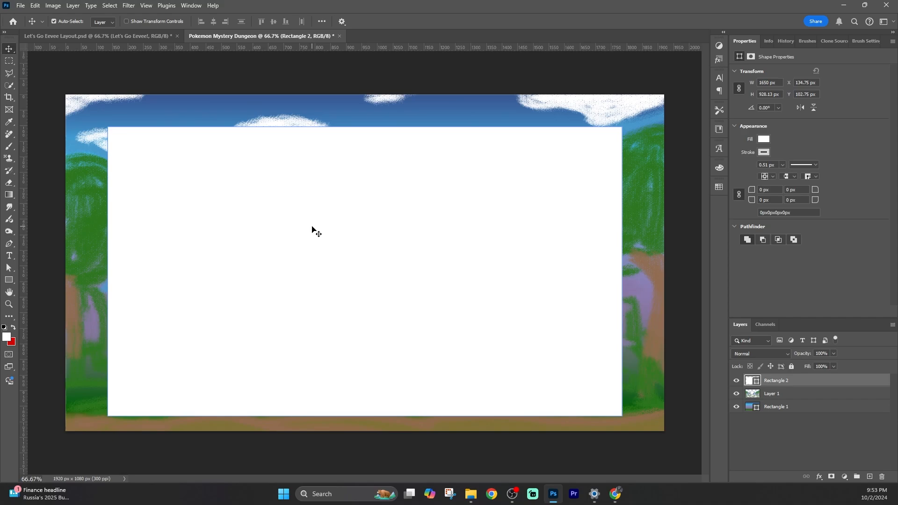
Set the rectangle's fill to lavender purple
{"action": "left_click", "coordinate": [766, 138]}
{"action": "left_click", "coordinate": [749, 187]}
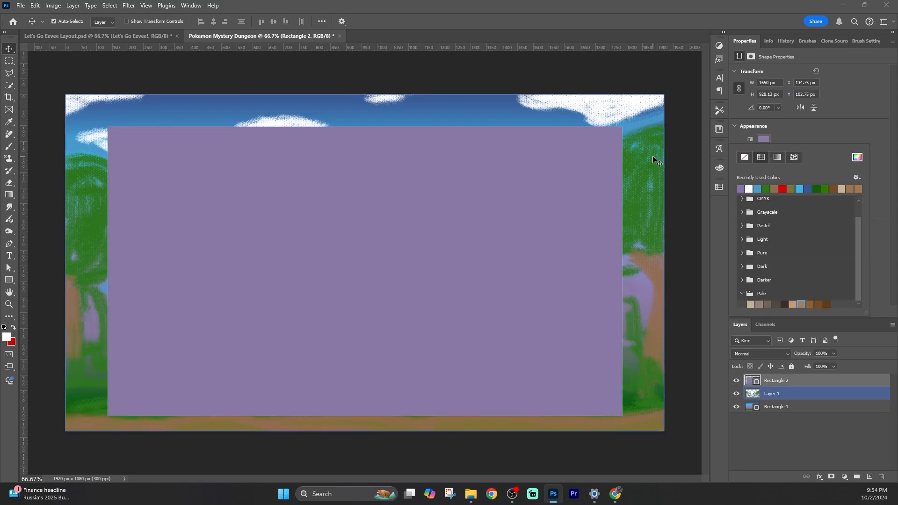
{"action": "left_click", "coordinate": [787, 133]}
Give the rectangle a light stroke 10 px wide
{"action": "left_click", "coordinate": [766, 151]}
{"action": "left_click", "coordinate": [782, 145]}
{"action": "left_click", "coordinate": [781, 164]}
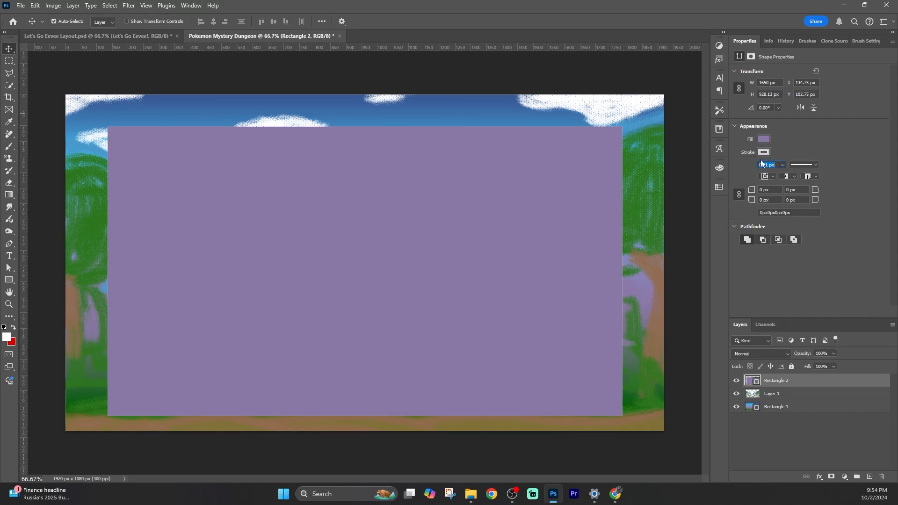
{"action": "type", "text": "10"}
{"action": "key", "text": "Return"}
Add a title text layer reading "Pokemon Mystery Dungeon: RESCUE TEAM DX" above the frame
{"action": "left_click", "coordinate": [9, 255]}
{"action": "left_click", "coordinate": [128, 108]}
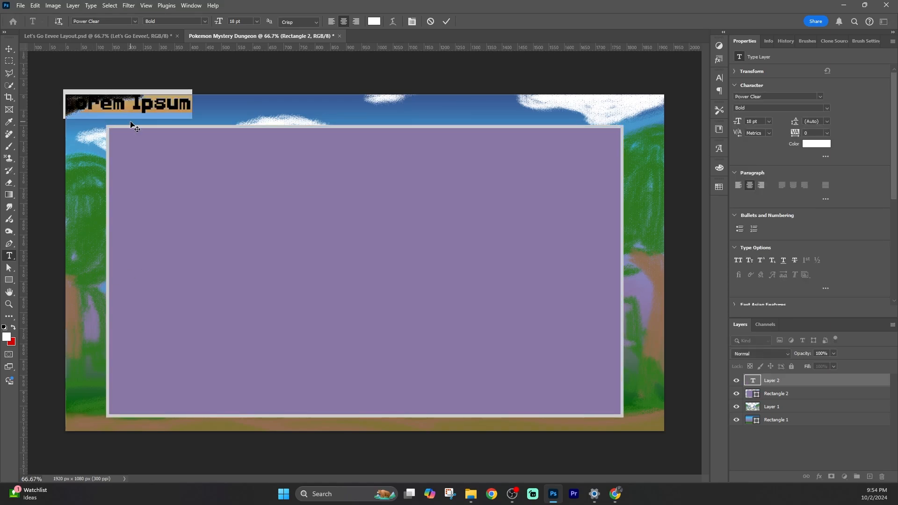
{"action": "type", "text": "Pokemon Mystery D"}
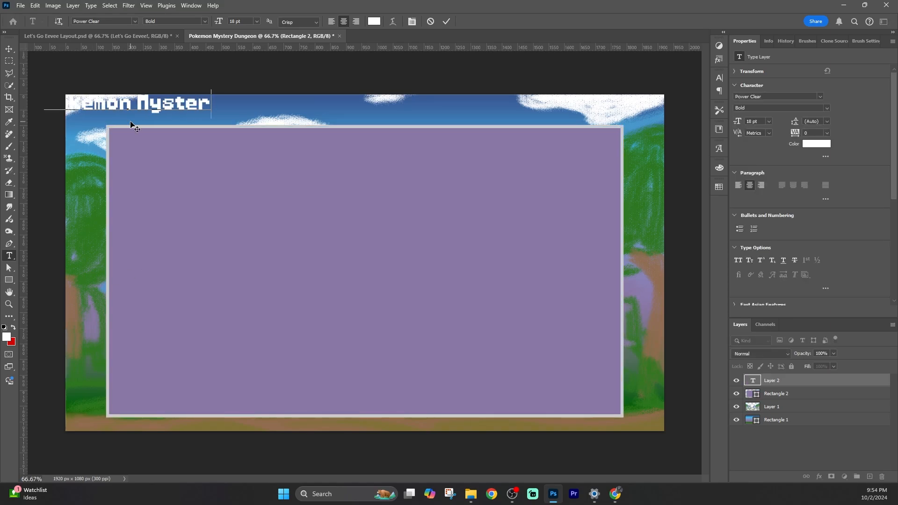
{"action": "type", "text": "ungeon: R"}
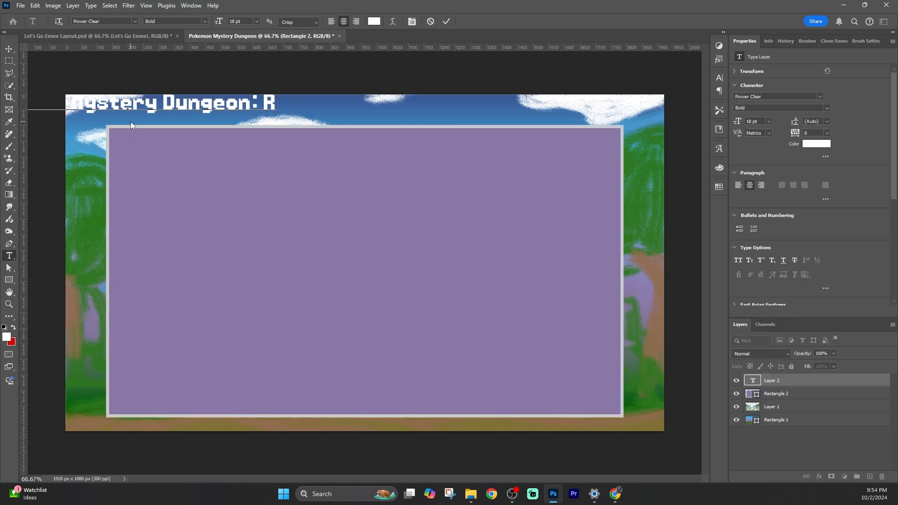
{"action": "type", "text": "ESCUE TEAM DX"}
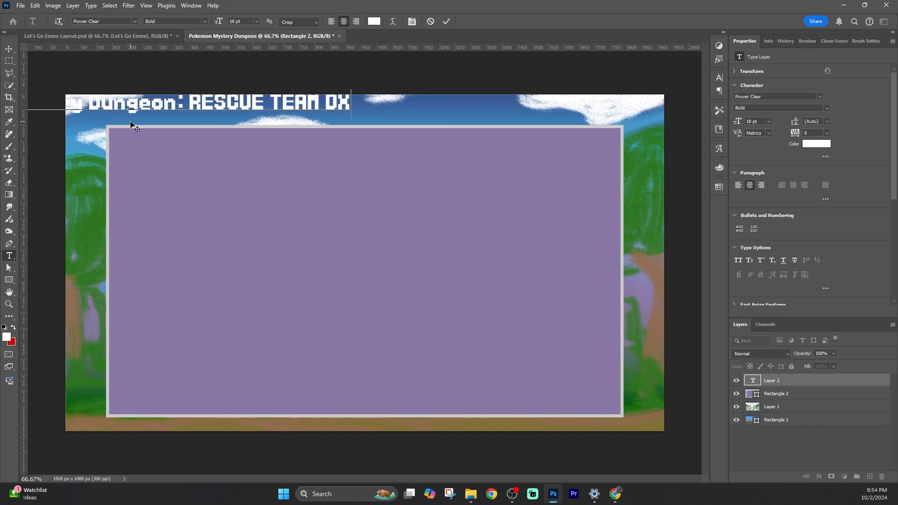
Set the title's font size to 24 pt
{"action": "left_click", "coordinate": [6, 52]}
{"action": "left_click_drag", "start_coordinate": [134, 108], "coordinate": [340, 115]}
{"action": "left_click", "coordinate": [769, 121]}
{"action": "left_click", "coordinate": [758, 218]}
{"action": "left_click", "coordinate": [272, 188]}
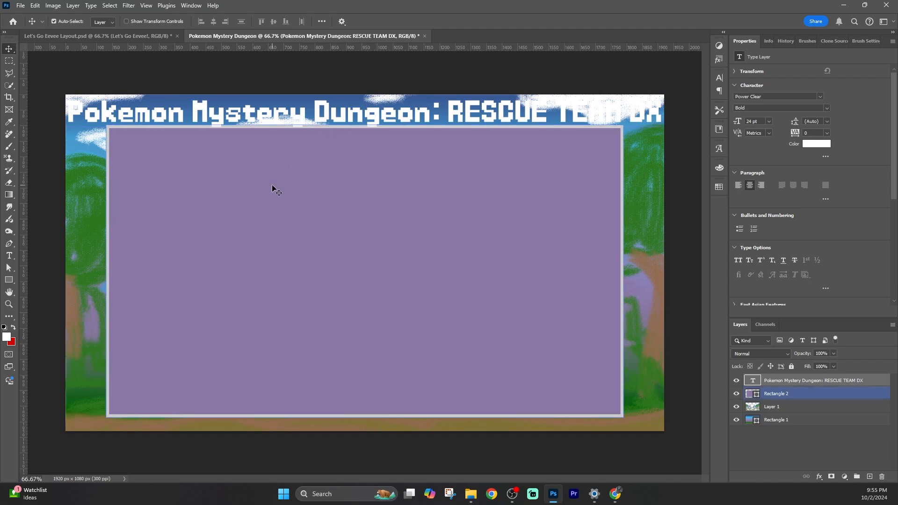
Change the title's text color to 000000
{"action": "left_click", "coordinate": [815, 145]}
{"action": "left_click_drag", "start_coordinate": [433, 229], "coordinate": [486, 293]}
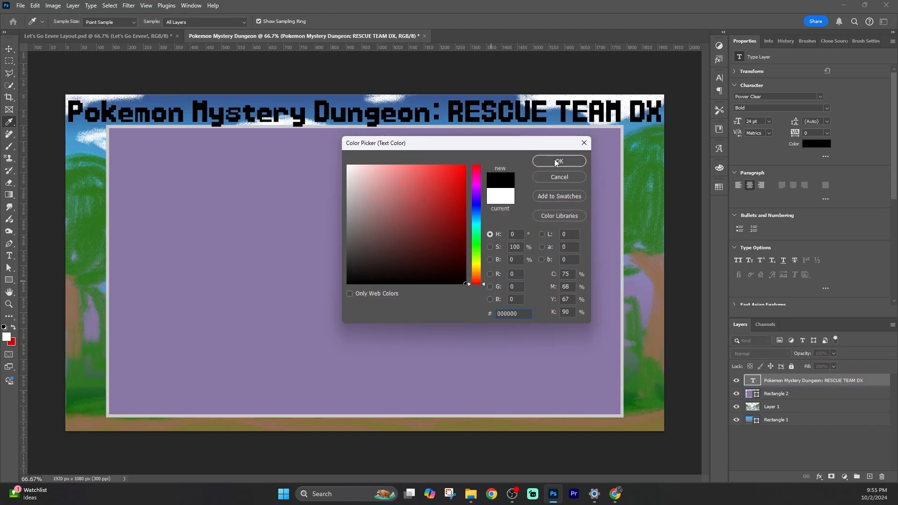
{"action": "left_click", "coordinate": [560, 161]}
Nudge the title so it sits centered along the top edge of the canvas
{"action": "mouse_move", "coordinate": [412, 112]}
{"action": "left_mouse_down"}
{"action": "mouse_move", "coordinate": [414, 104]}
{"action": "mouse_move", "coordinate": [407, 115]}
{"action": "left_mouse_up"}
{"action": "key", "text": "ctrl"}
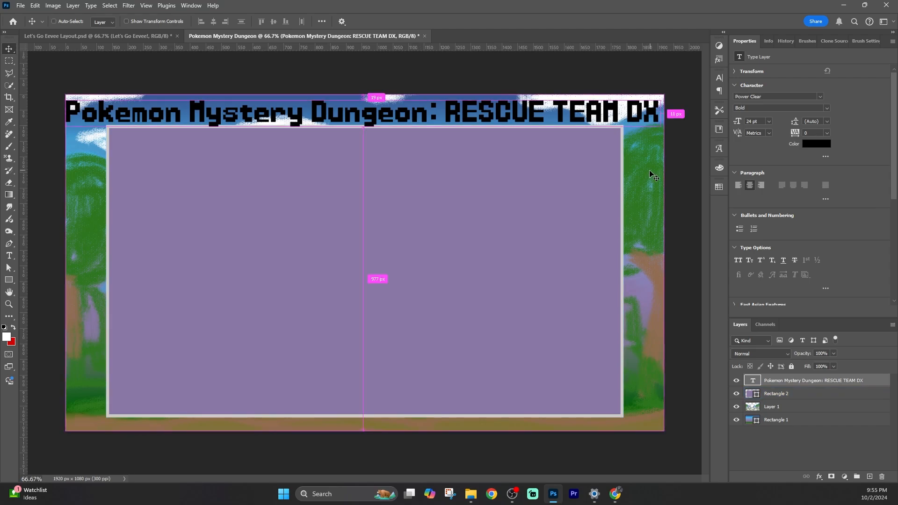
{"action": "key", "text": "Right"}
{"action": "key", "text": "Right"}
{"action": "key", "text": "Right"}
{"action": "key", "text": "Right"}
{"action": "key", "text": "Right"}
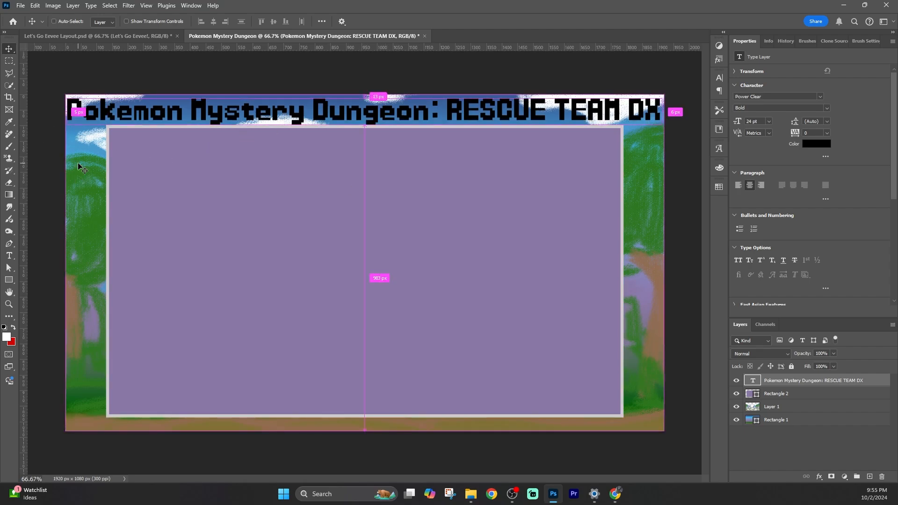
{"action": "key", "text": "Up"}
{"action": "key", "text": "Up"}
{"action": "key", "text": "Up"}
{"action": "key", "text": "Up"}
{"action": "key", "text": "Up"}
{"action": "key", "text": "Up"}
{"action": "key", "text": "Down"}
{"action": "key", "text": "Down"}
{"action": "key", "text": "Down"}
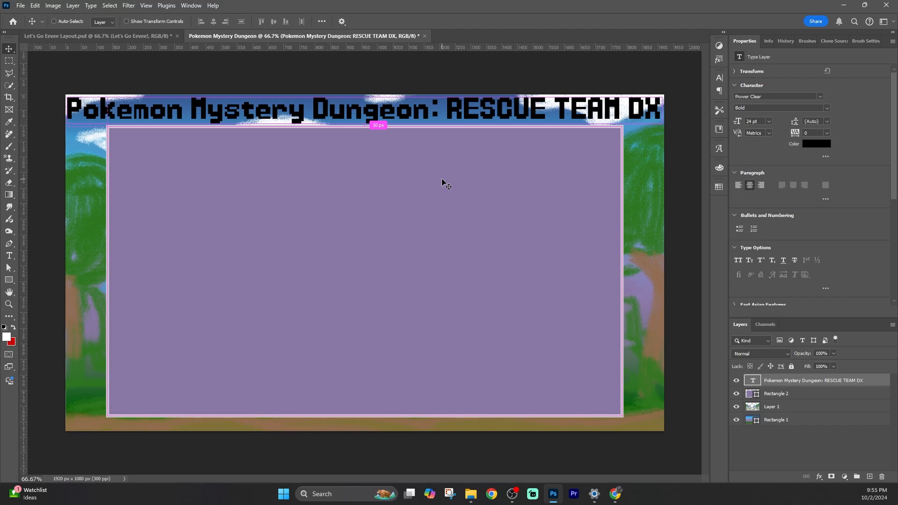
{"action": "left_click", "coordinate": [98, 147], "text": "ctrl"}
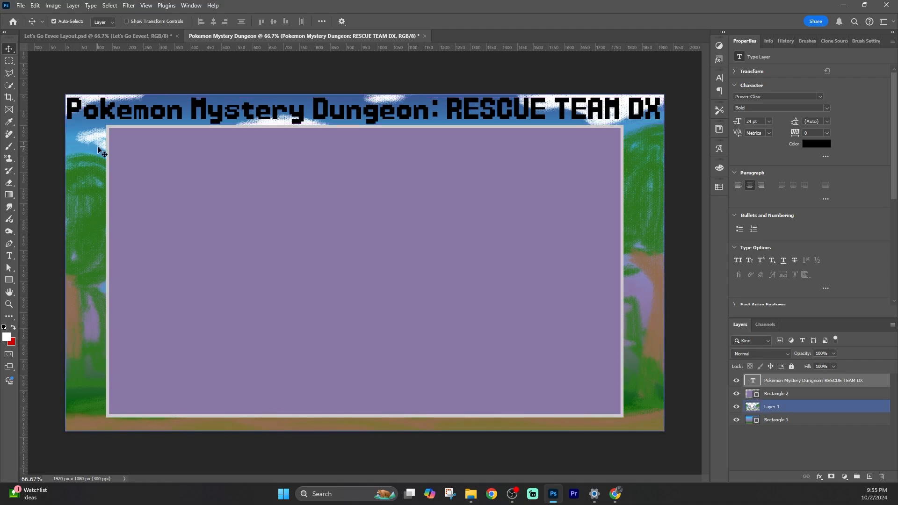